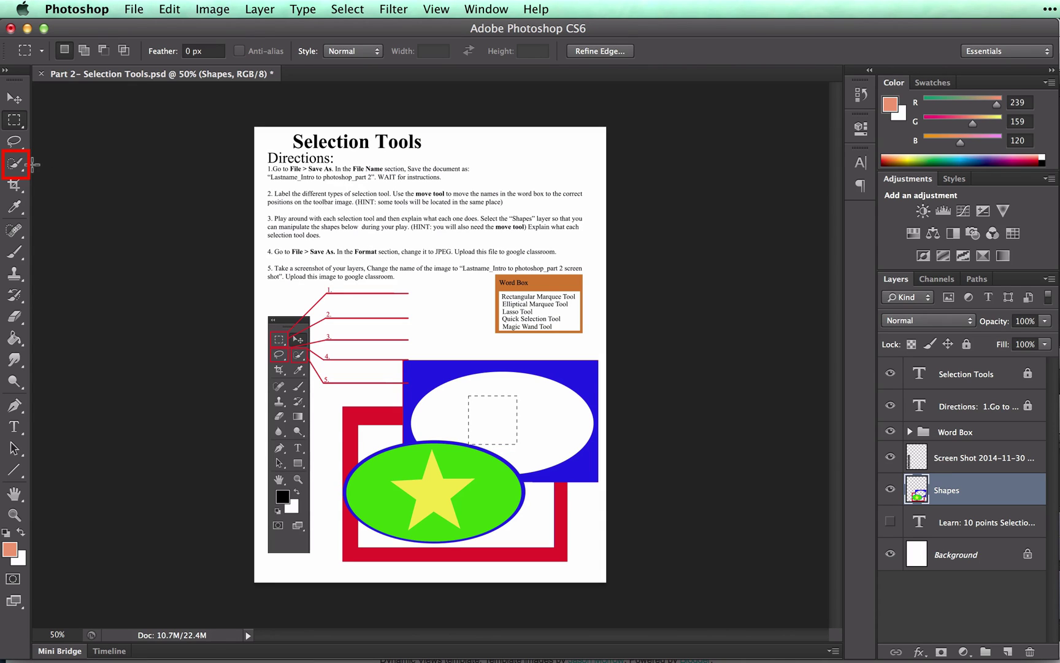
Switch from the Quick Selection flyout to the Magic Wand Tool
left_click(6, 166)
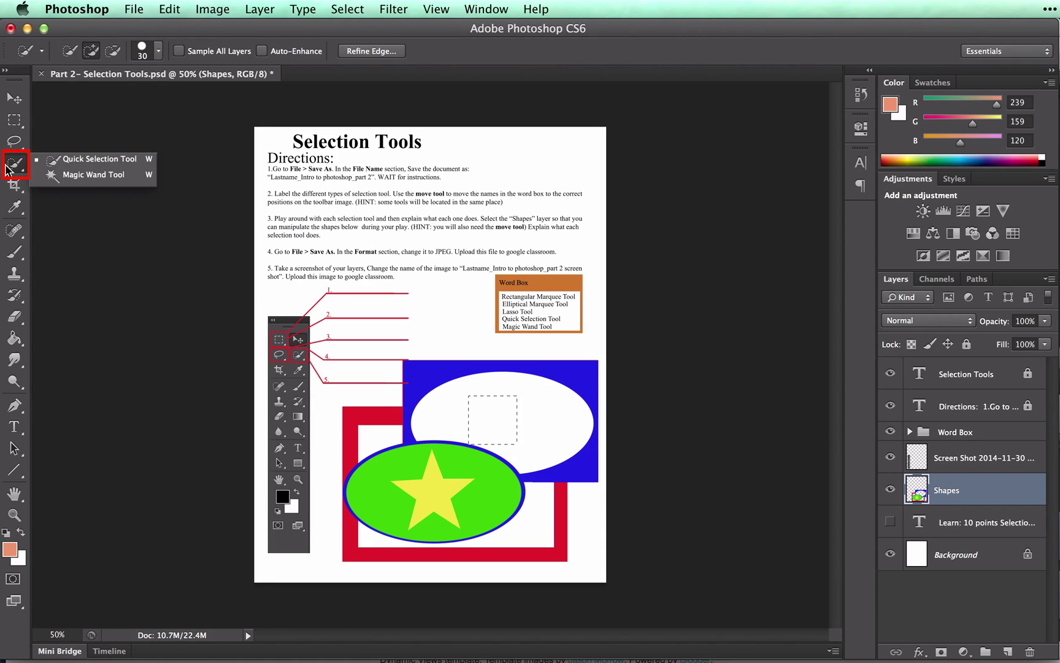
left_click(47, 174)
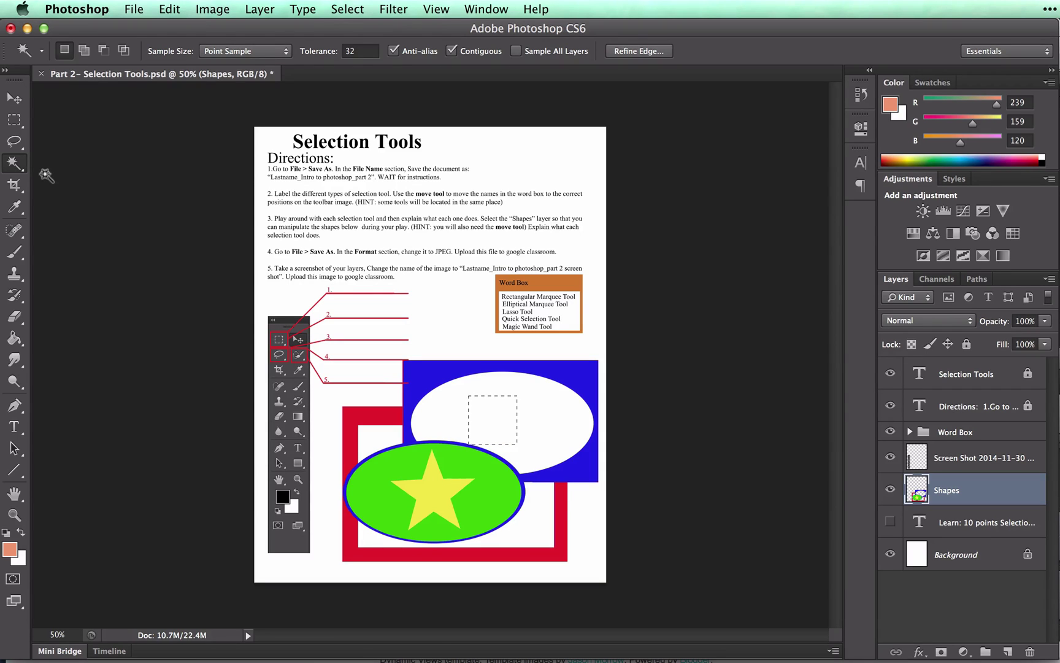
Step back through History to Open, then to the Deselect state after the first Move
left_click(861, 95)
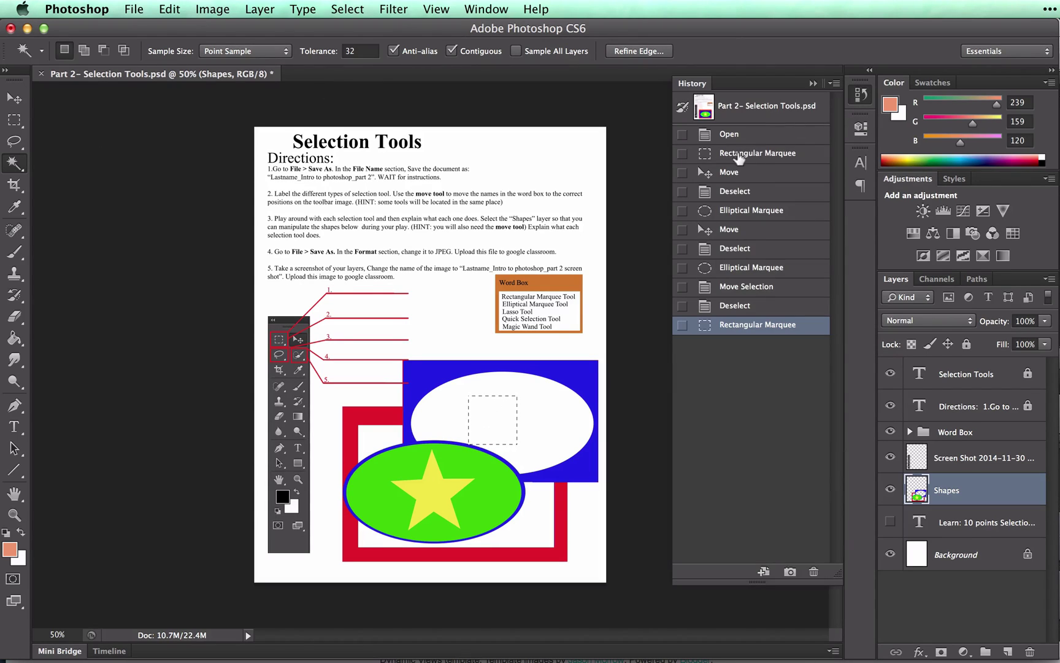
left_click(726, 308)
left_click(728, 288)
left_click(728, 269)
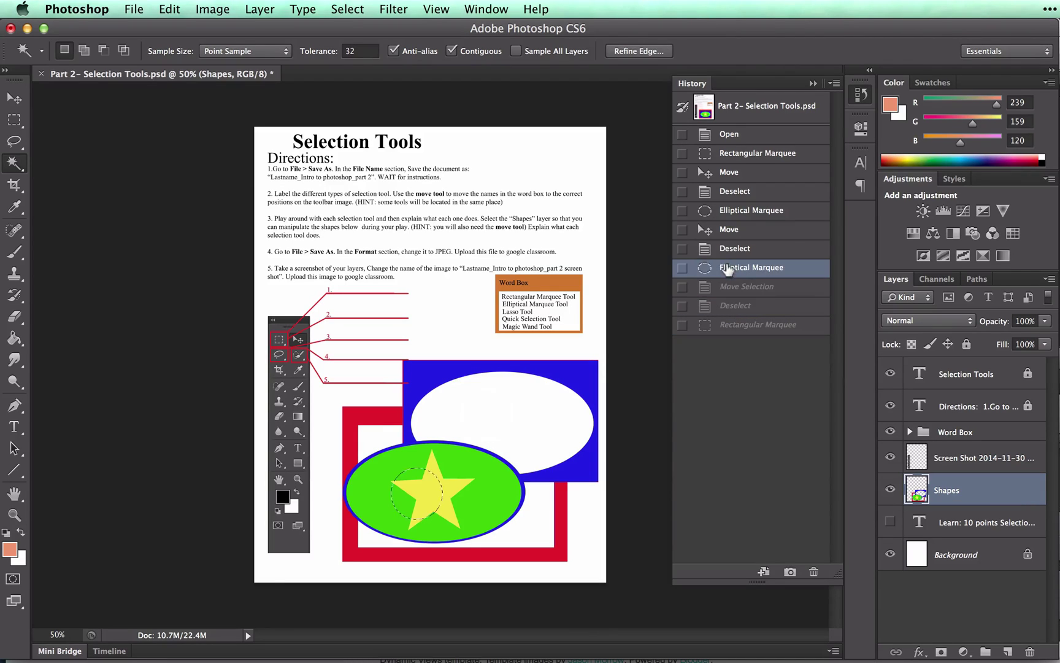
left_click(727, 248)
left_click(728, 229)
left_click(728, 210)
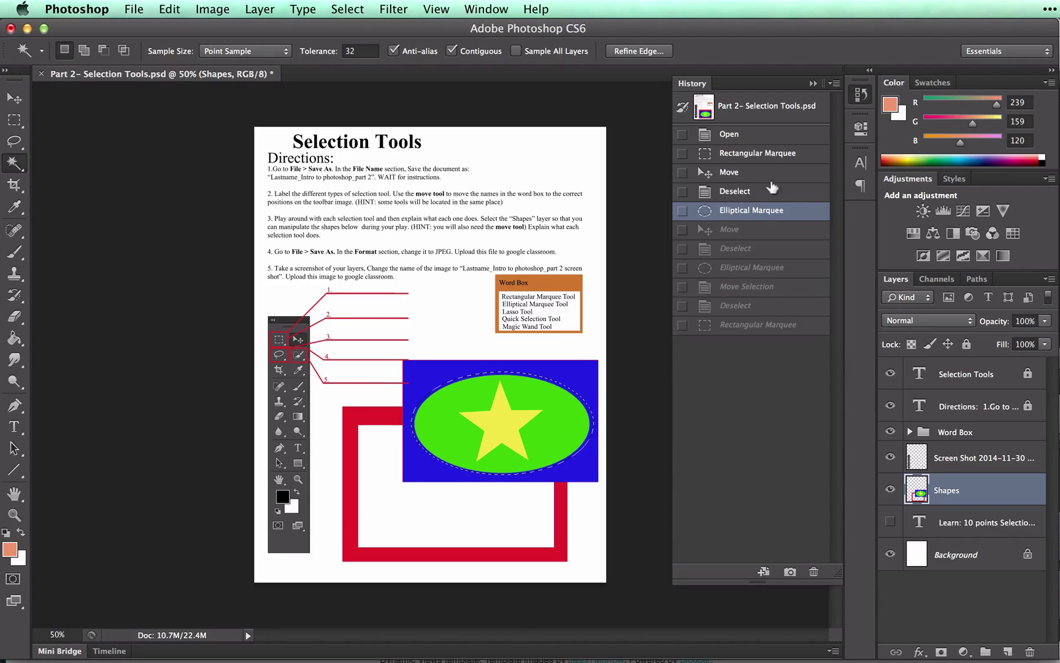
left_click(729, 133)
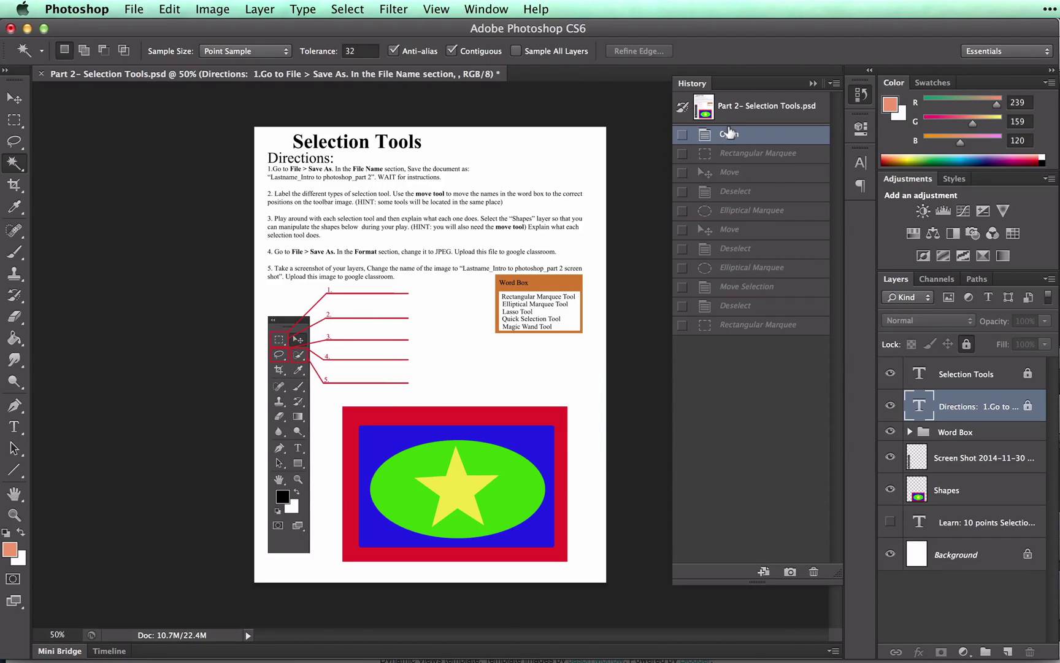
left_click(723, 191)
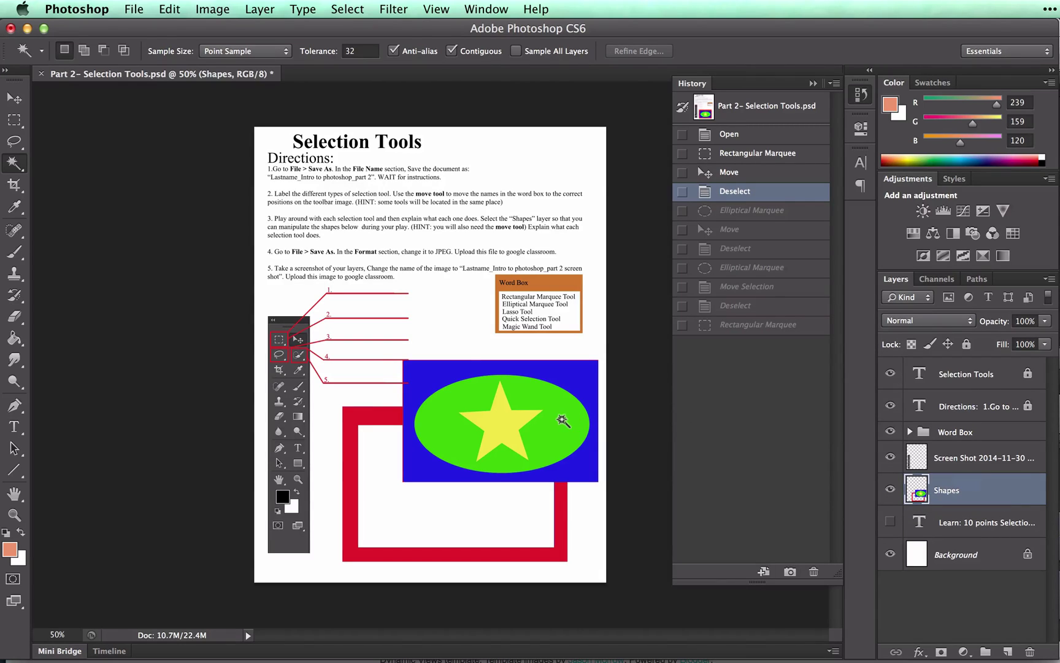
Magic Wand the green ellipse, then the yellow star, and finally the blue rectangle
left_click(562, 421)
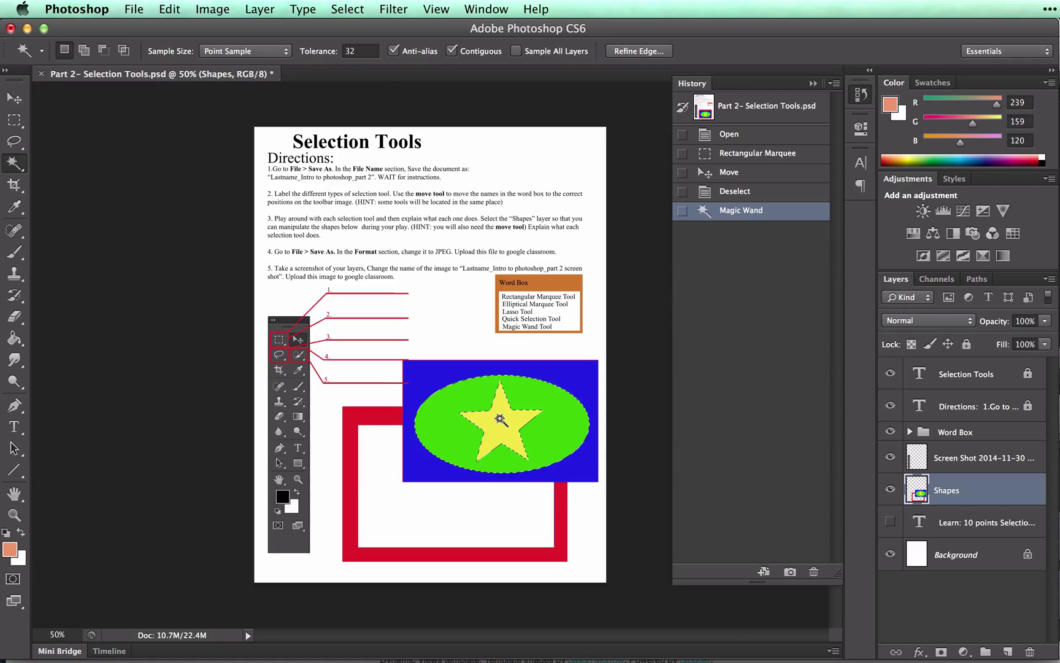
left_click(501, 419)
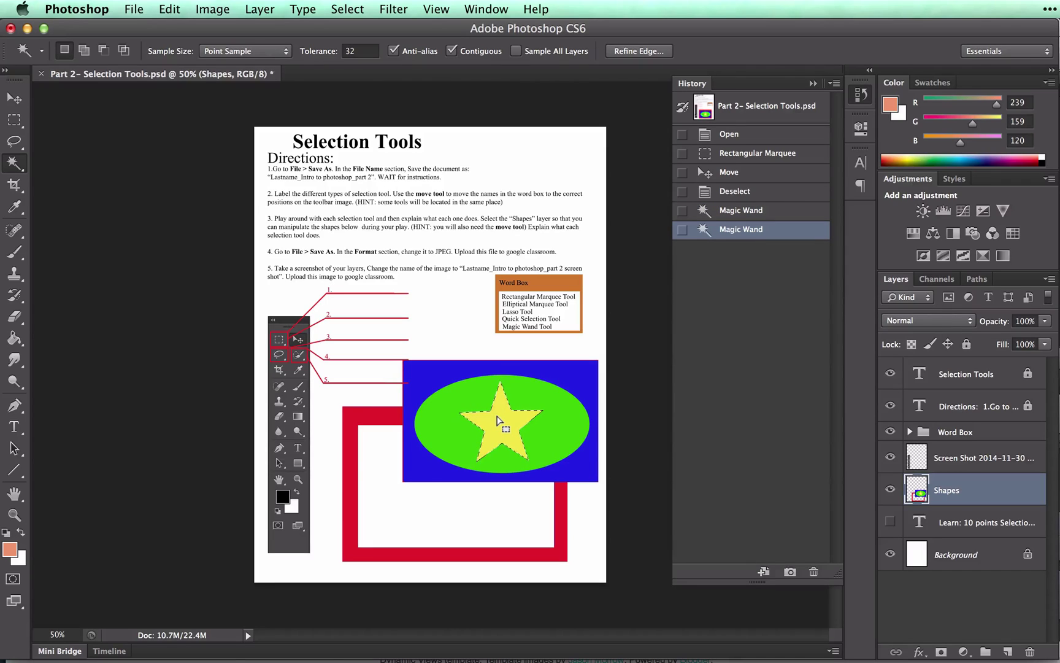
left_click(424, 370)
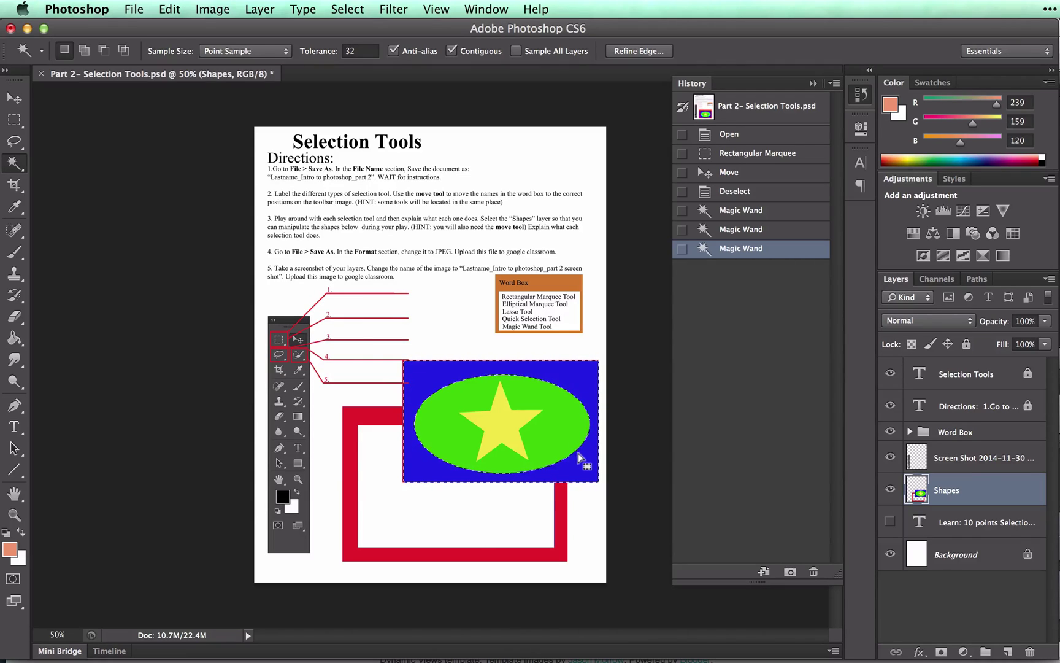
With the Move tool, drag the selected blue area down-left over the red frame
left_click(14, 100)
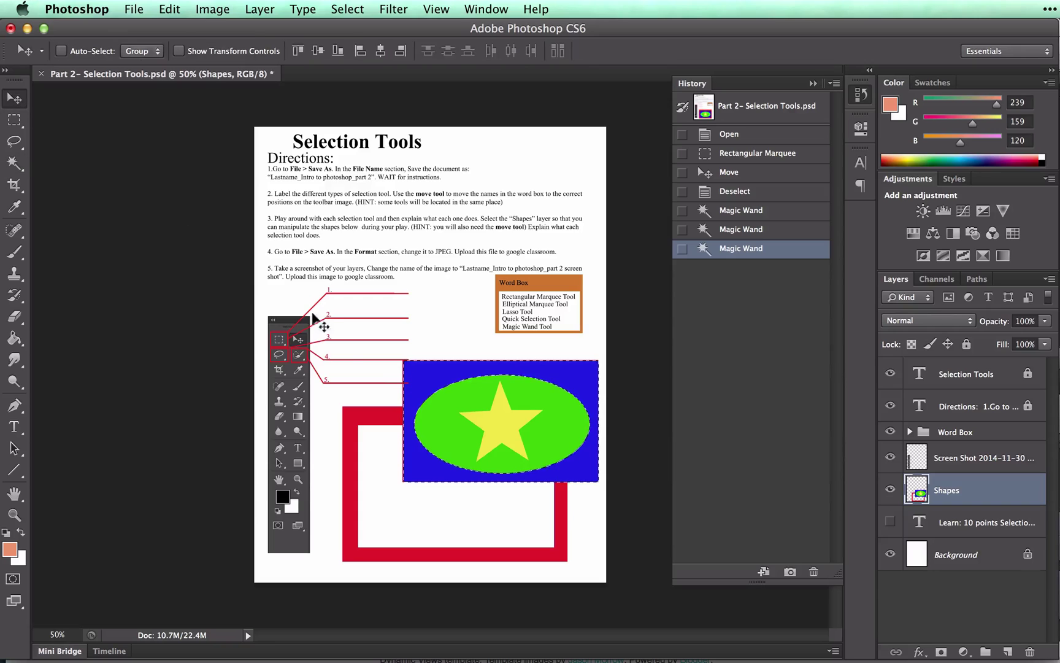
left_click_drag(410, 449, 340, 549)
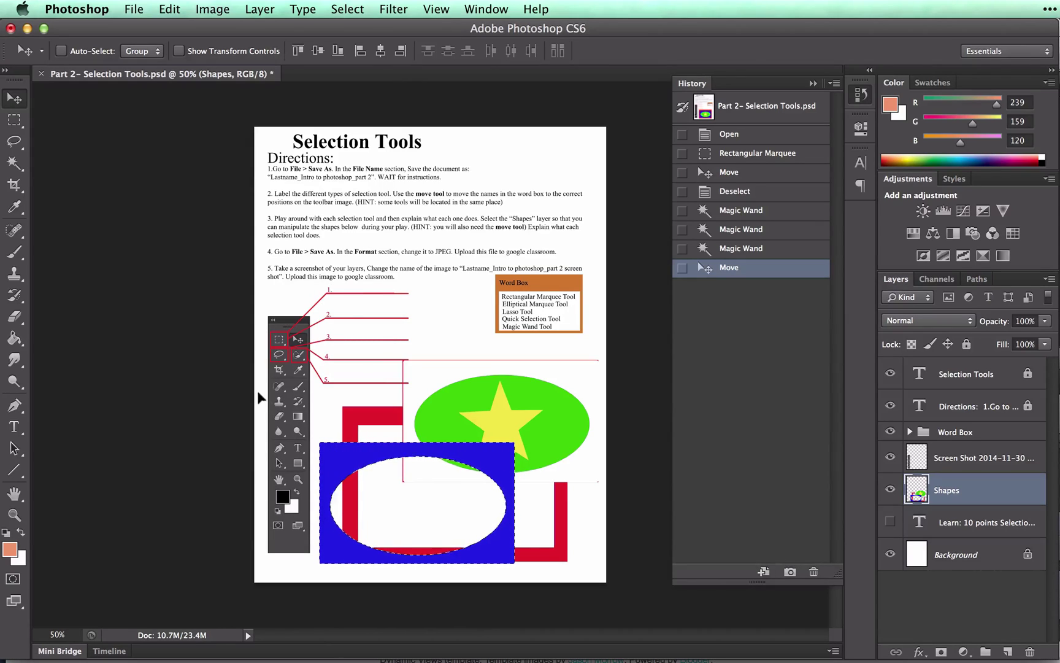
Switch to Quick Selection, deselect with Cmd+D, and select the yellow star
left_click(15, 163)
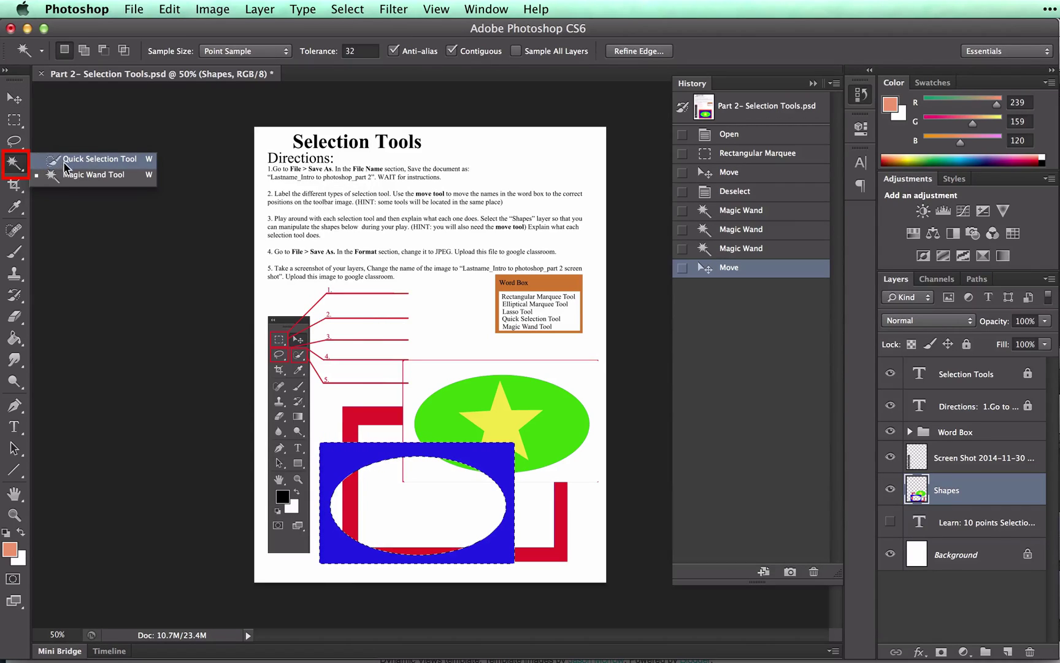
left_click(110, 155)
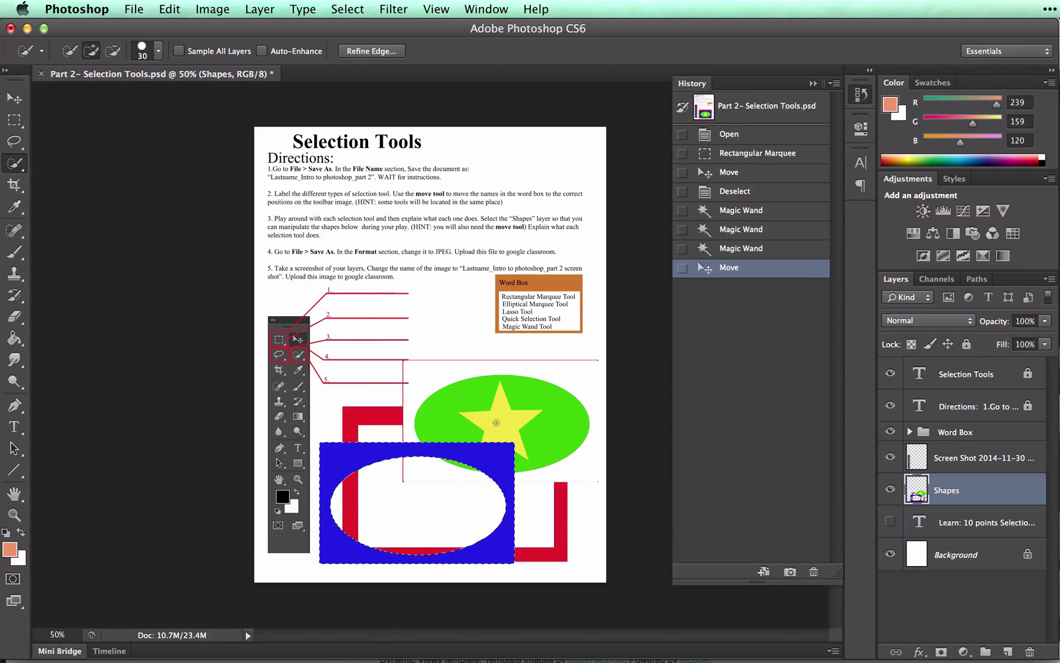
key("super+d")
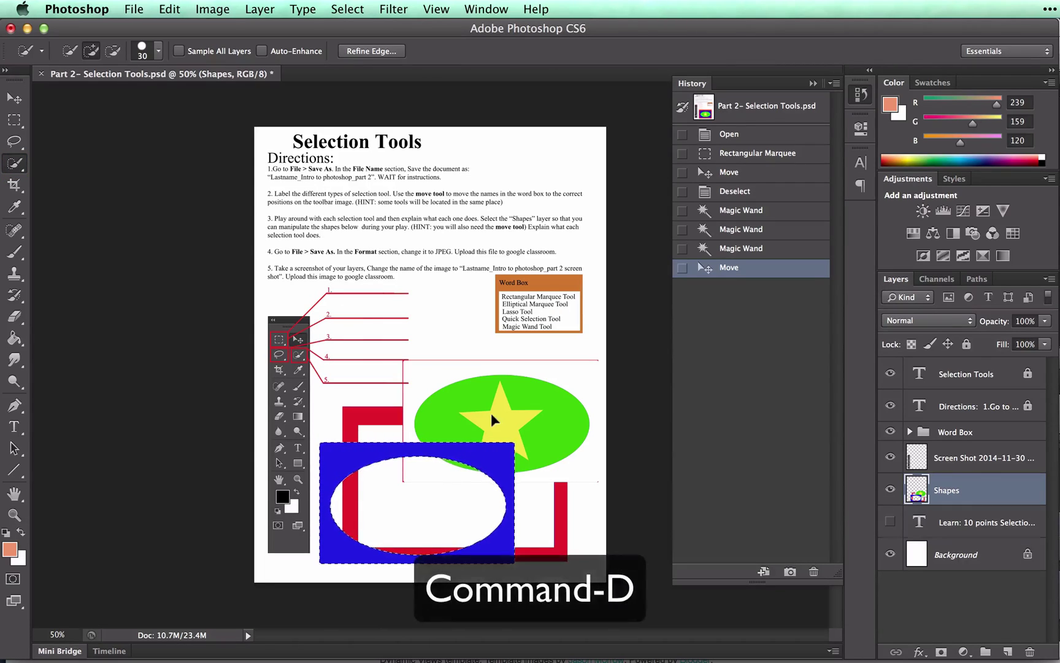
key("super+d")
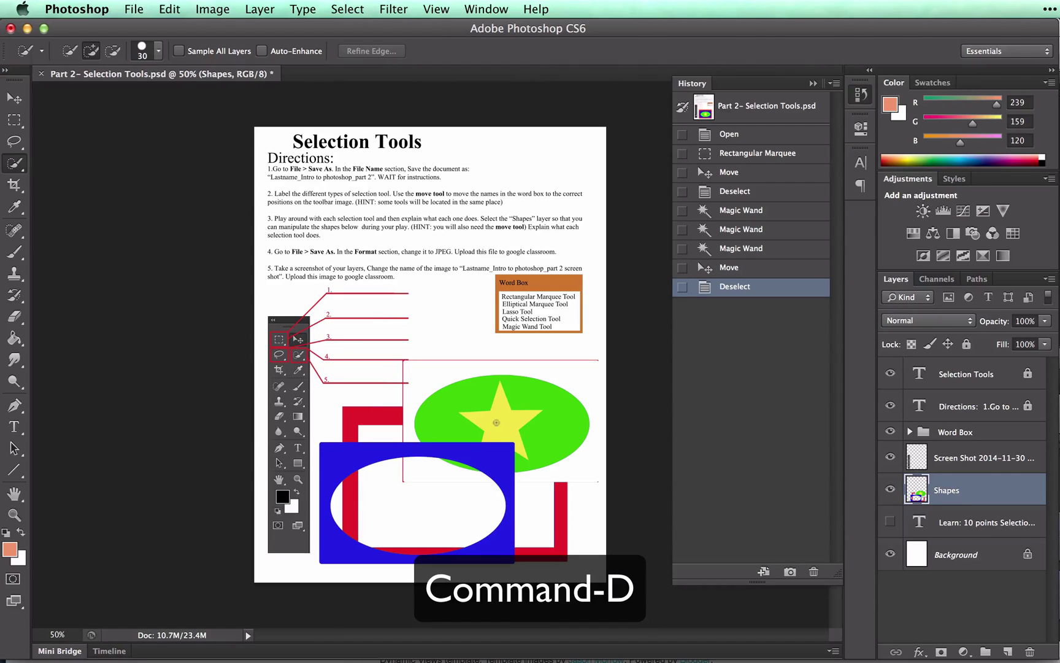
left_click(497, 422)
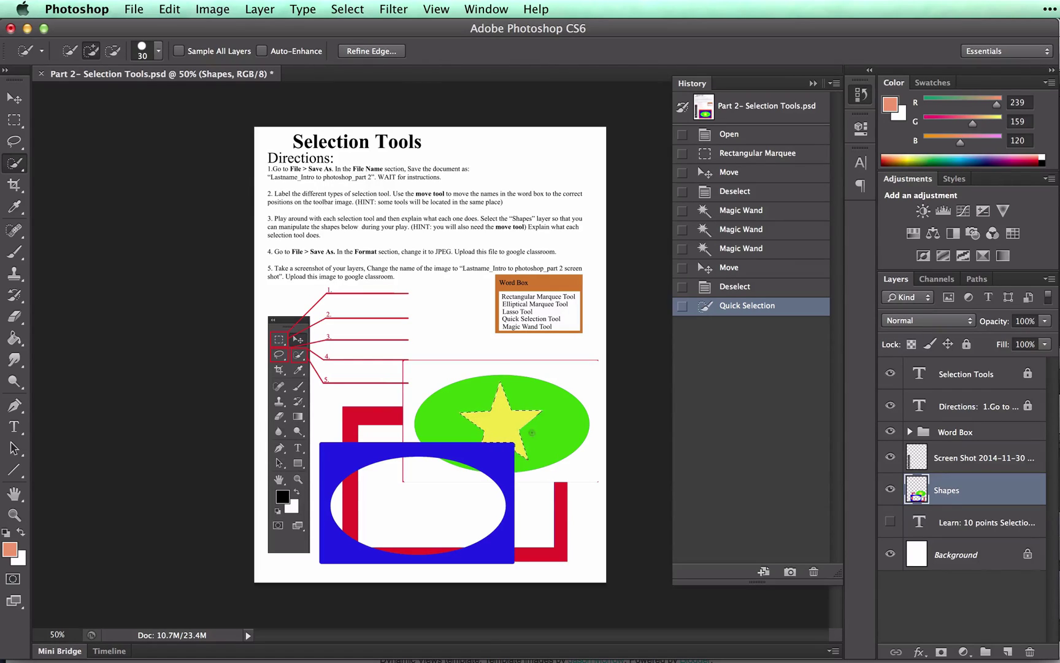
Extend the selection over the ellipse, drag it right, and open '-Part 2- Image example.psd'
left_click_drag(525, 433, 542, 428)
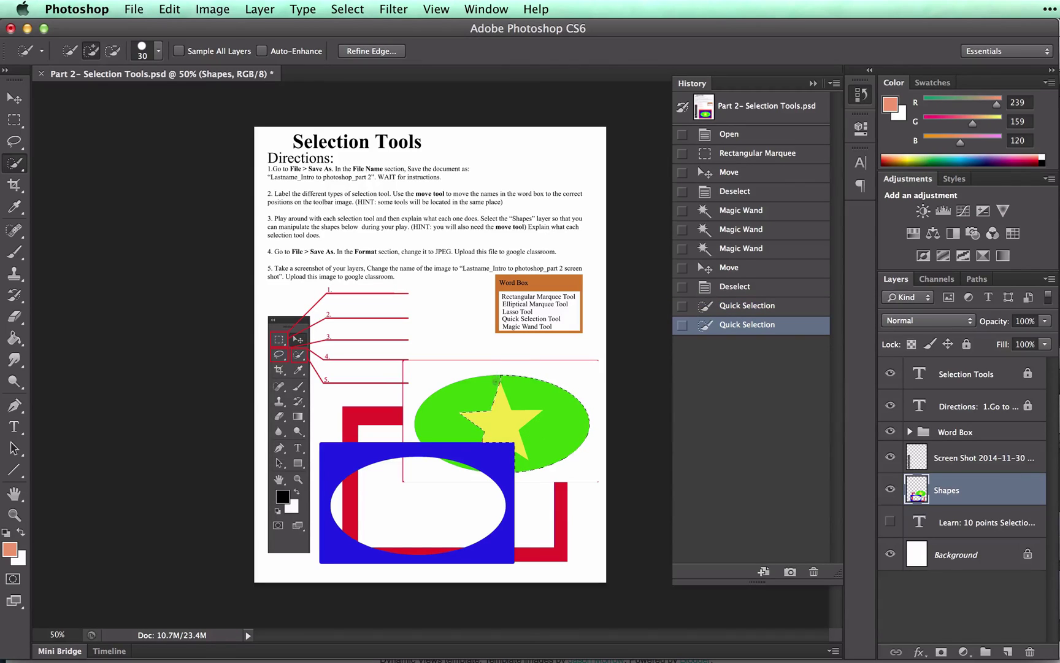
left_click(464, 386)
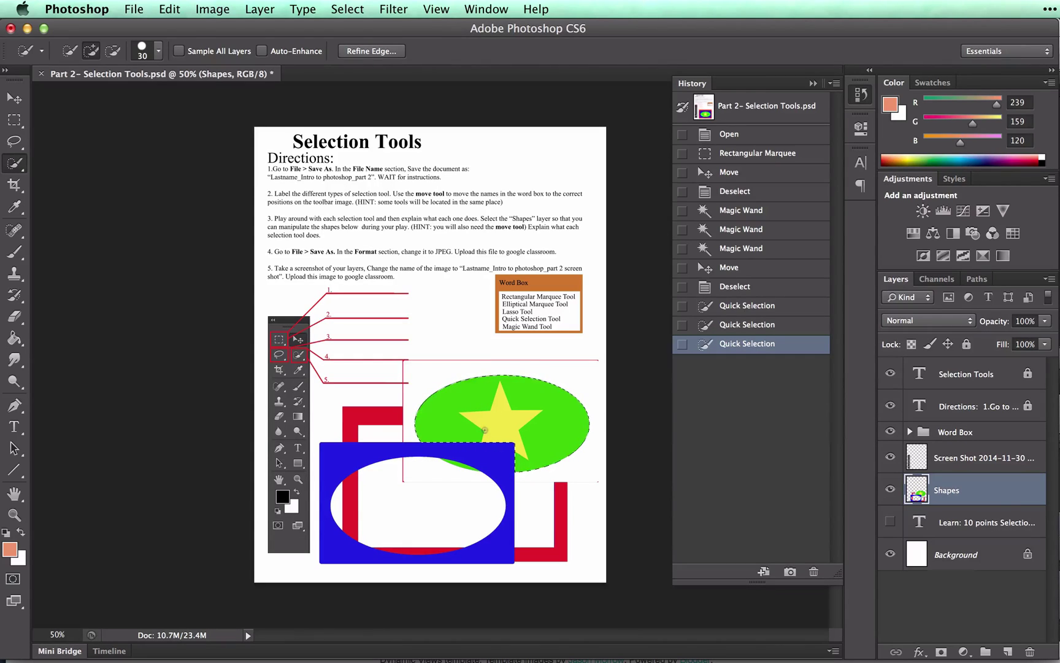
left_click(9, 97)
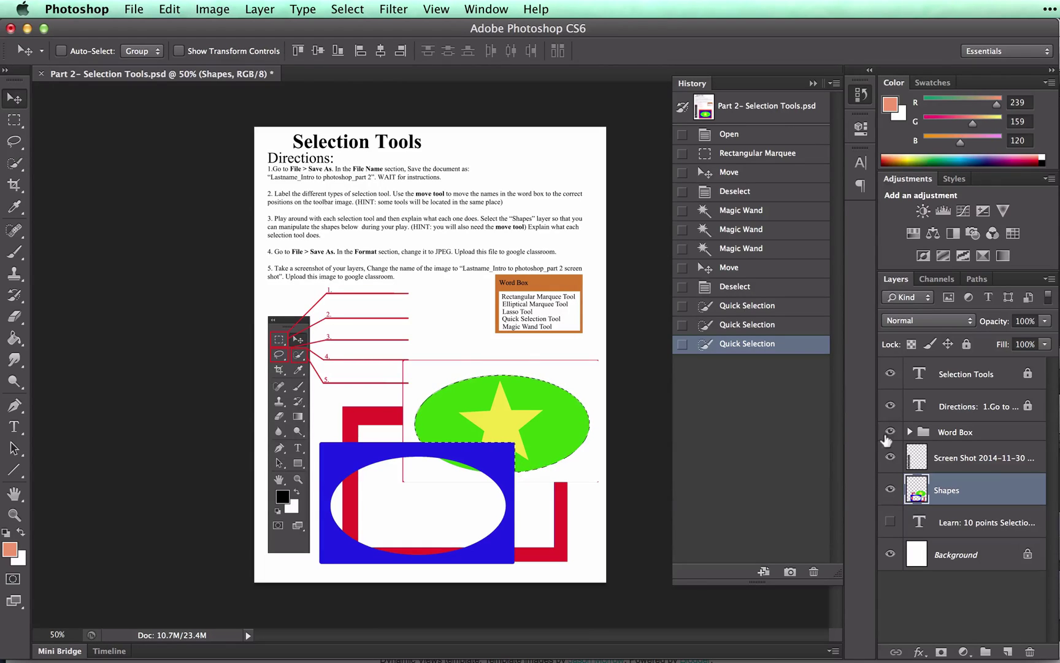
left_click_drag(547, 411, 561, 393)
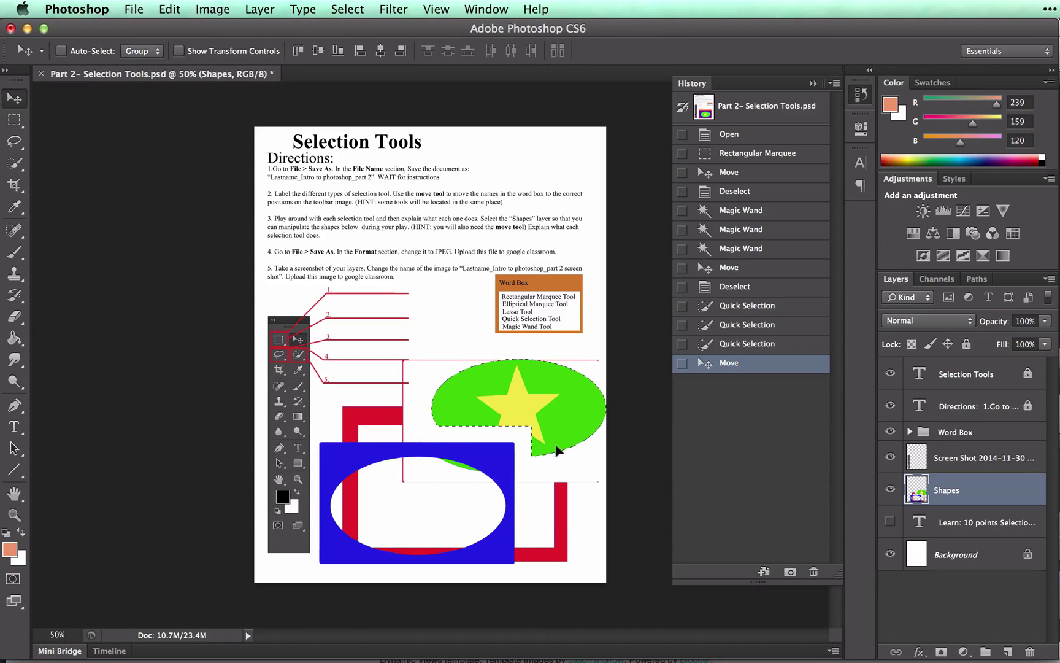
mouse_move(552, 430)
left_mouse_down()
mouse_move(552, 440)
mouse_move(550, 432)
left_mouse_up()
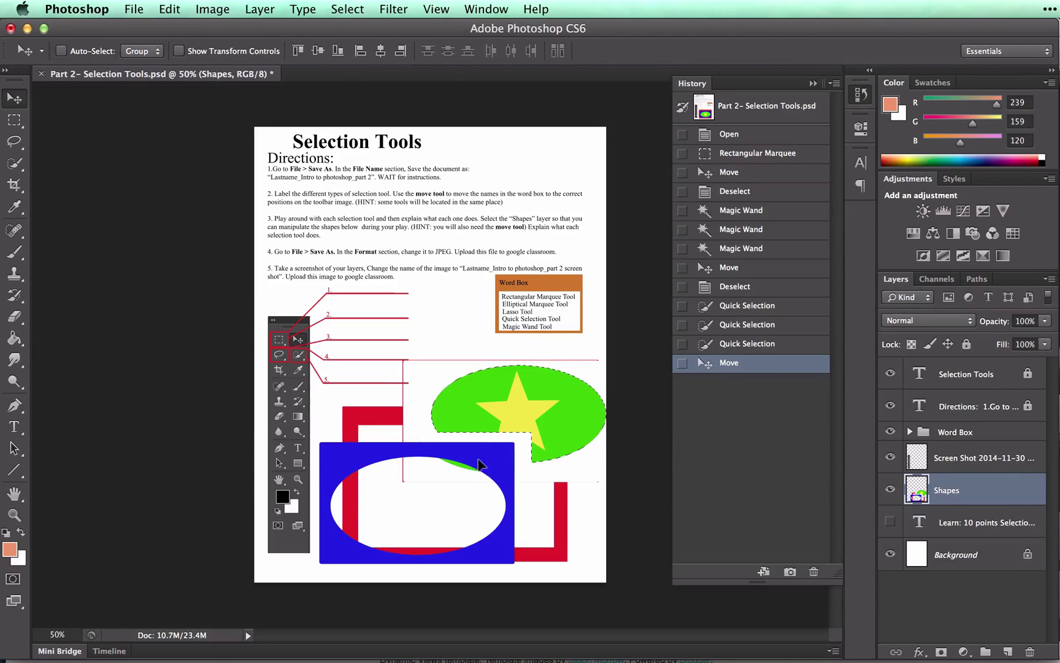
key("super+Tab")
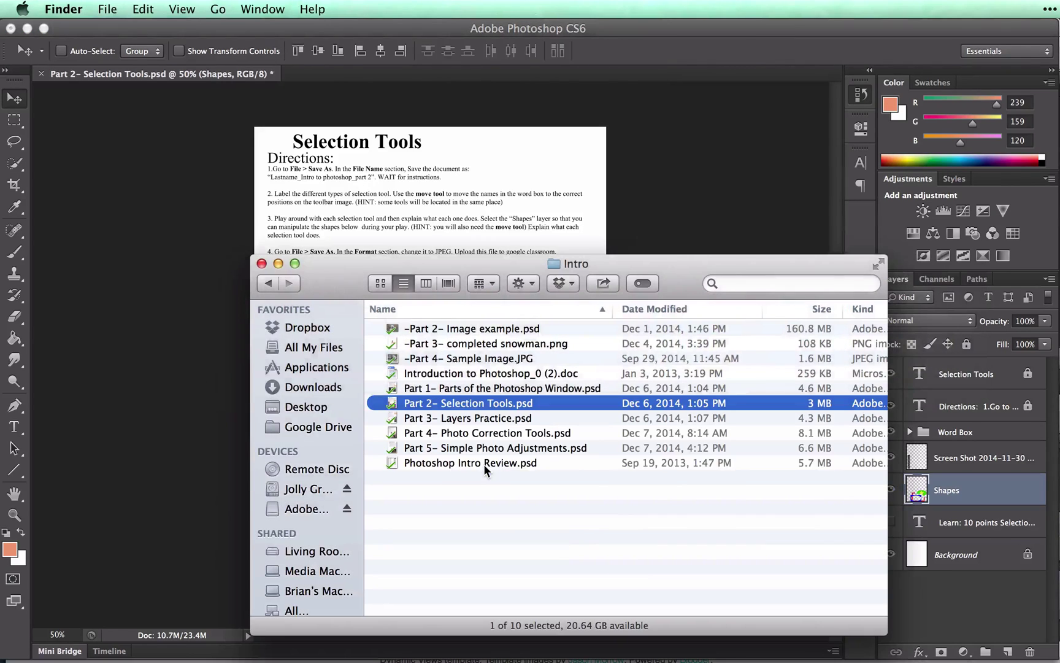
double_click(473, 328)
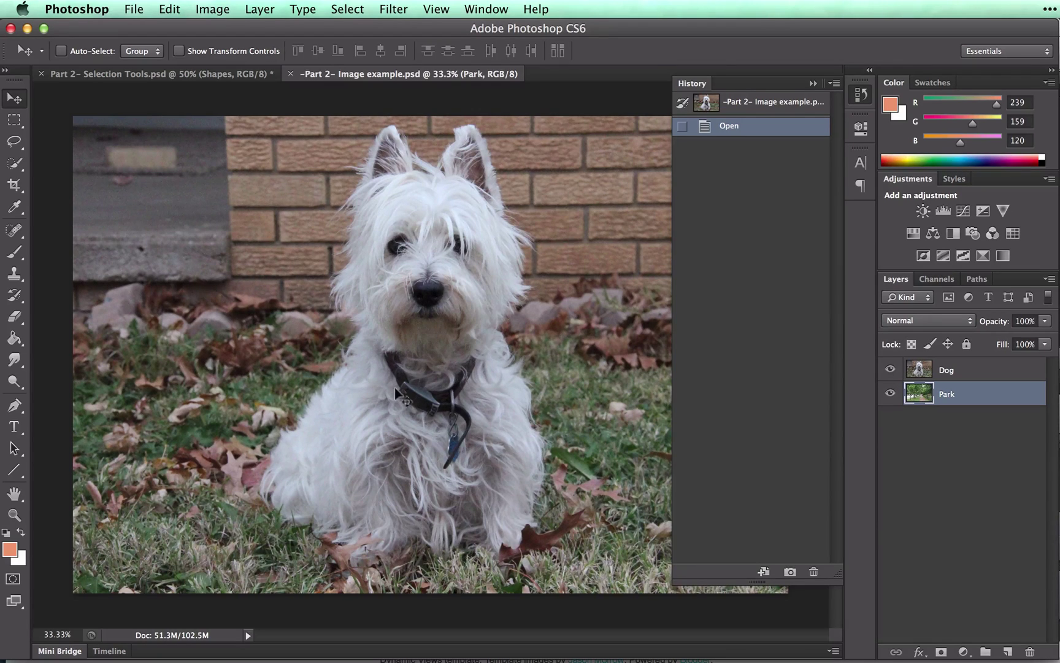
Toggle the Dog layer to preview the Park photo, then Magic Wand the dog's white fur
left_click(889, 369)
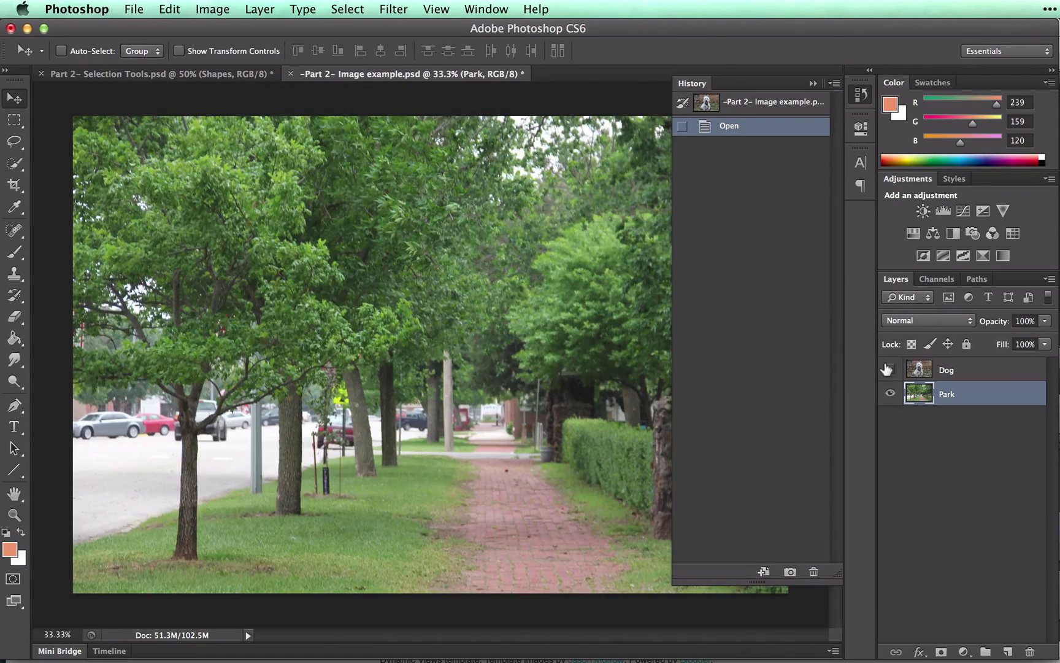
left_click(890, 369)
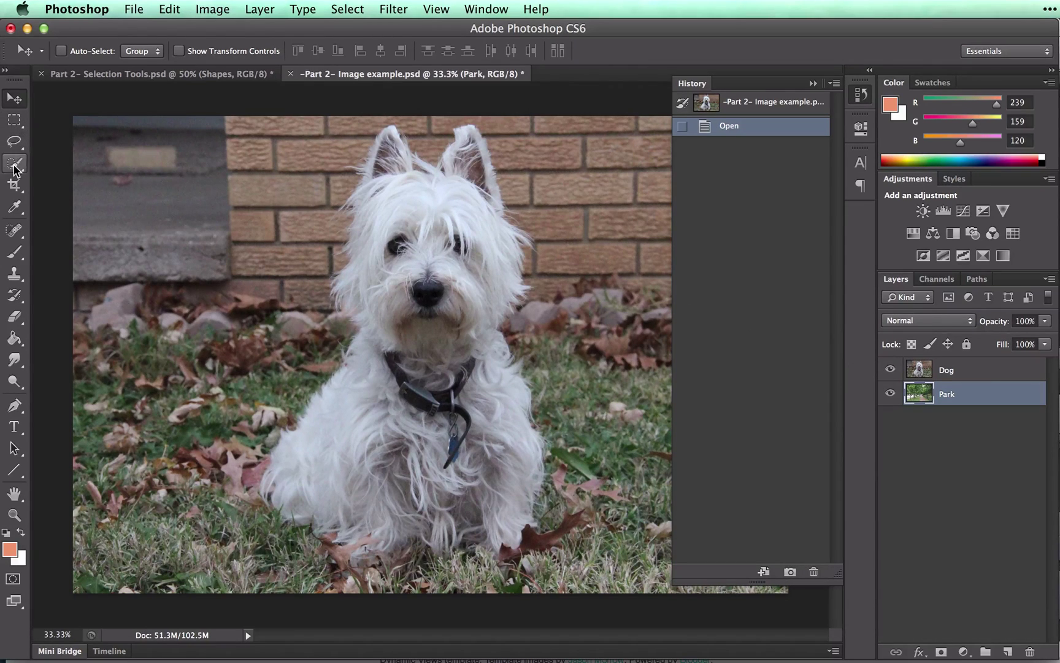
left_click_drag(15, 169, 42, 174)
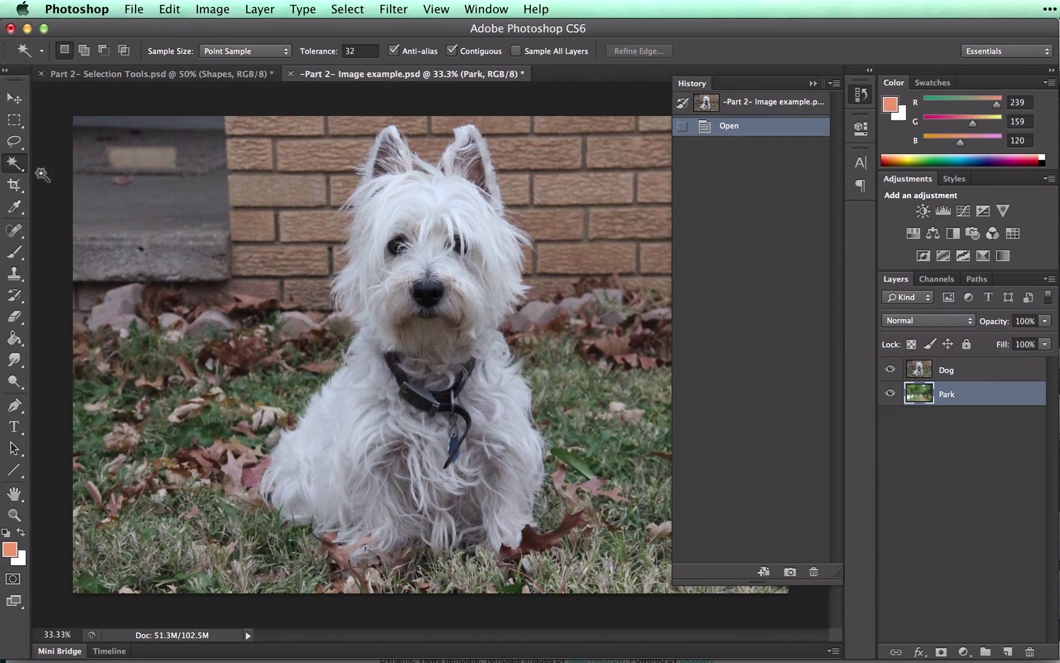
left_click(421, 204)
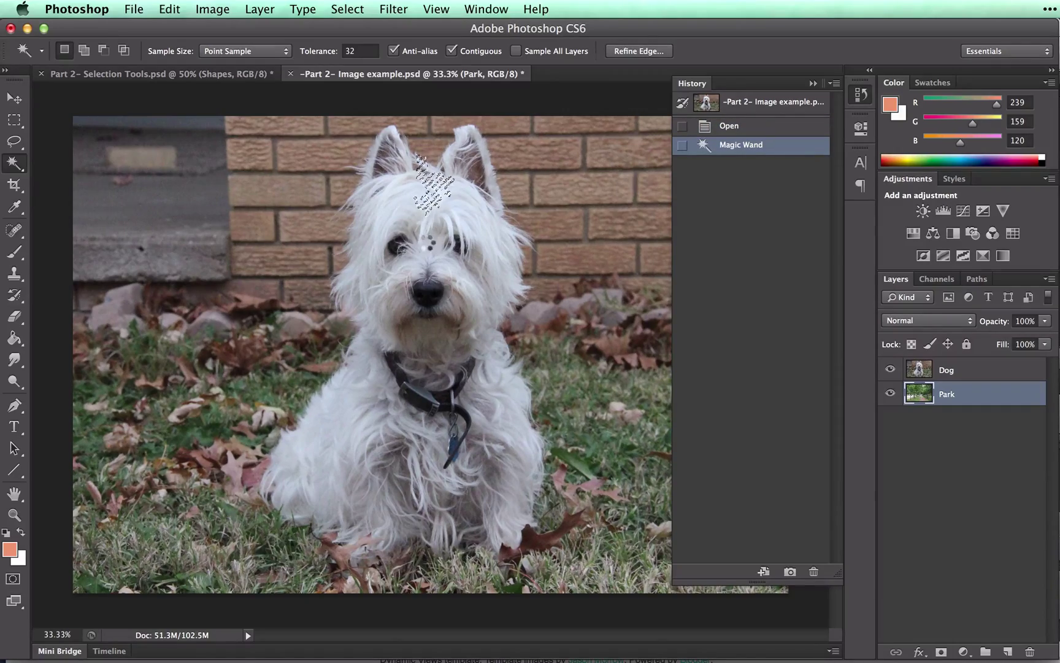
left_click(429, 243)
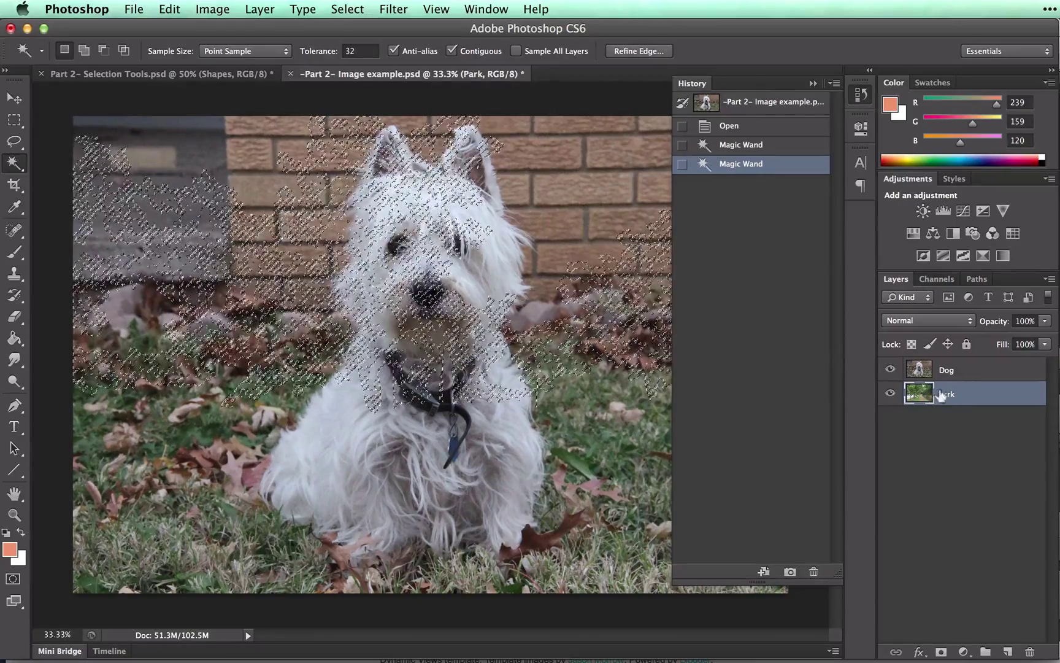
Hide and reshow the Dog layer, then make the Dog layer active
left_click(891, 369)
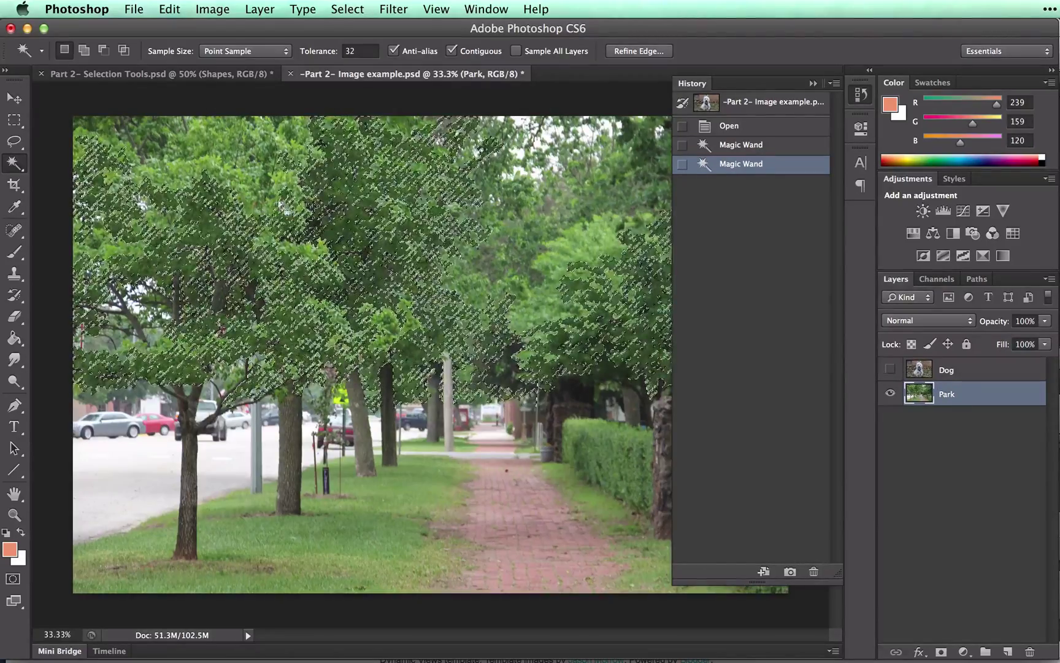
left_click(889, 369)
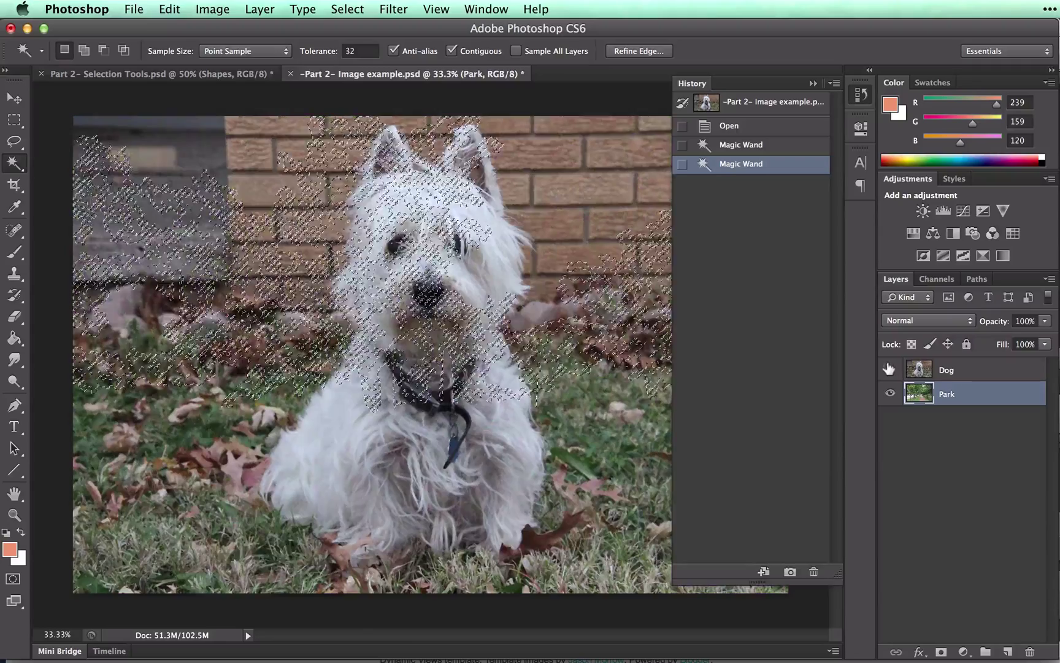
left_click(949, 371)
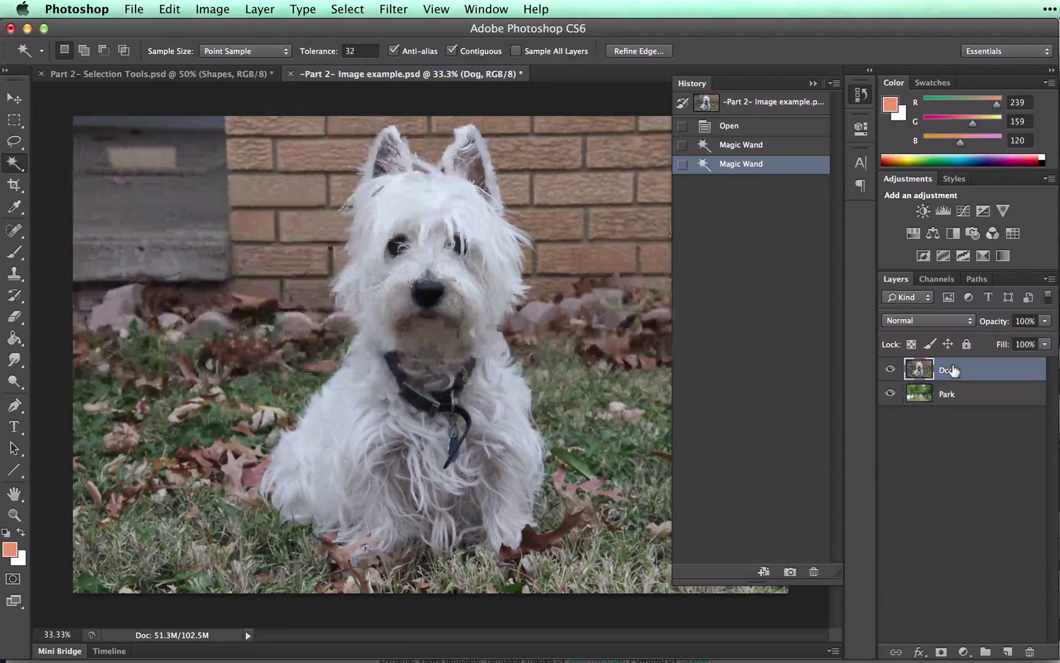
Magic Wand sample the dog's fur, nose, chin and collar areas
left_click(365, 424)
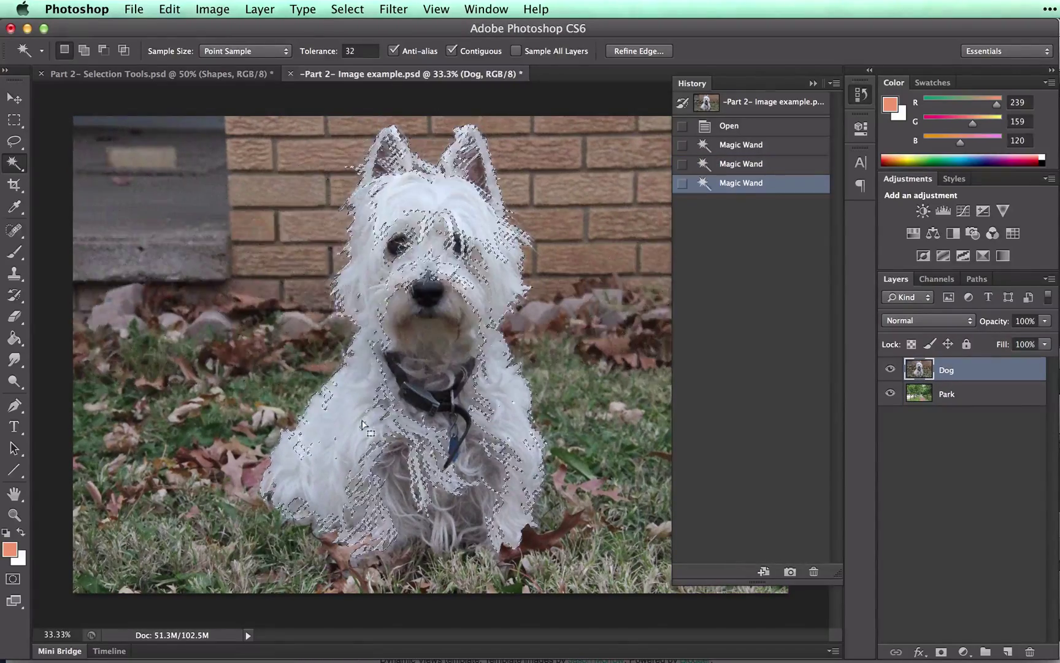
left_click(437, 309, "shift")
left_click(421, 284)
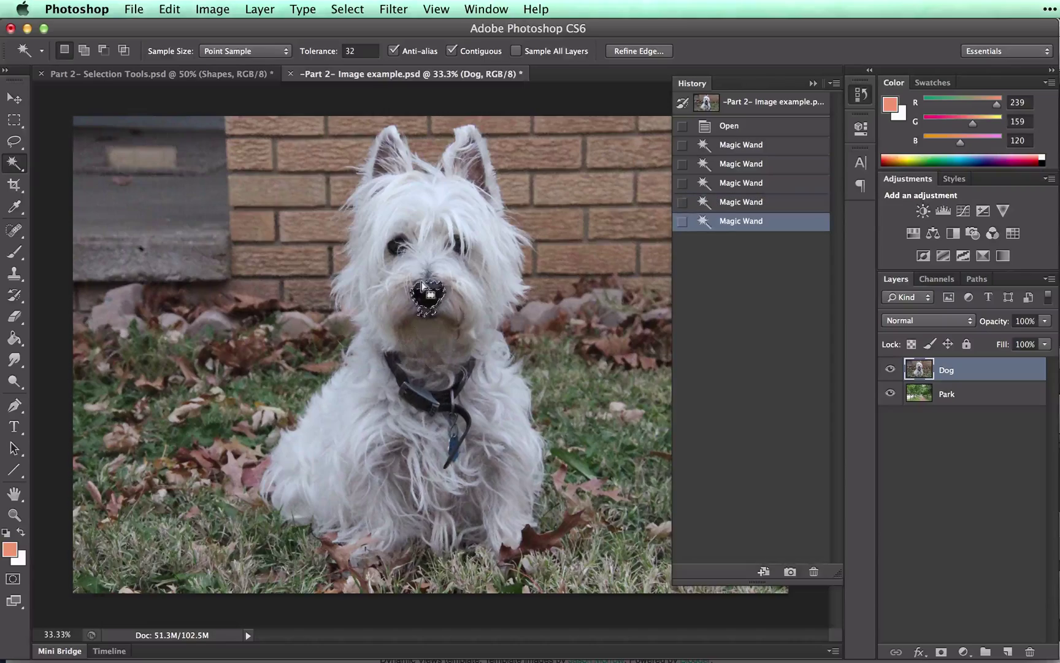
left_click(393, 296)
left_click(437, 312)
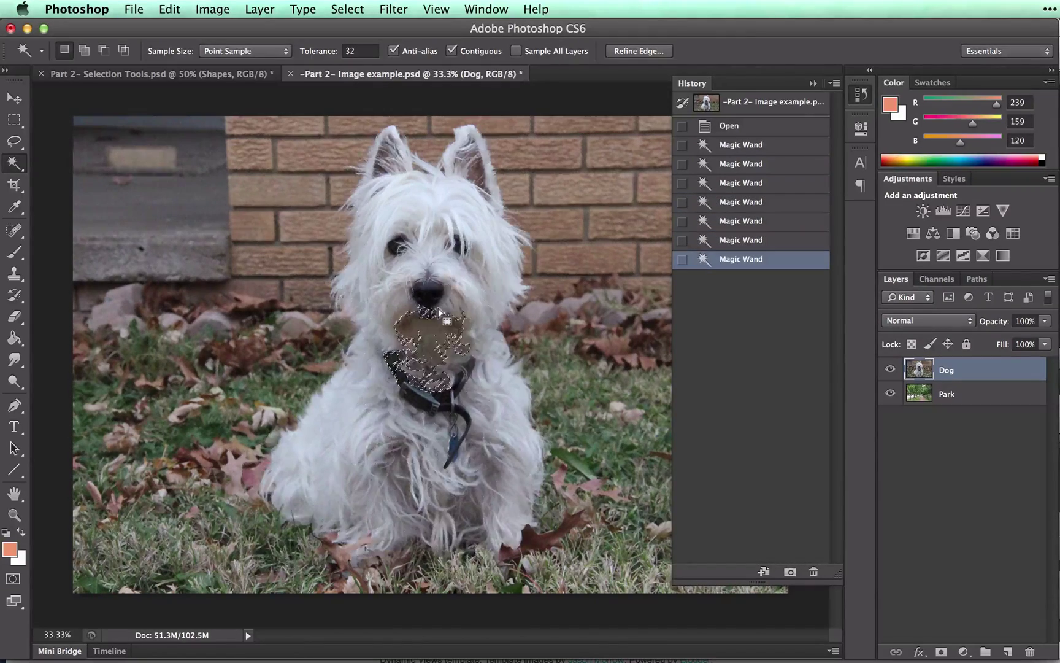
left_click(425, 361)
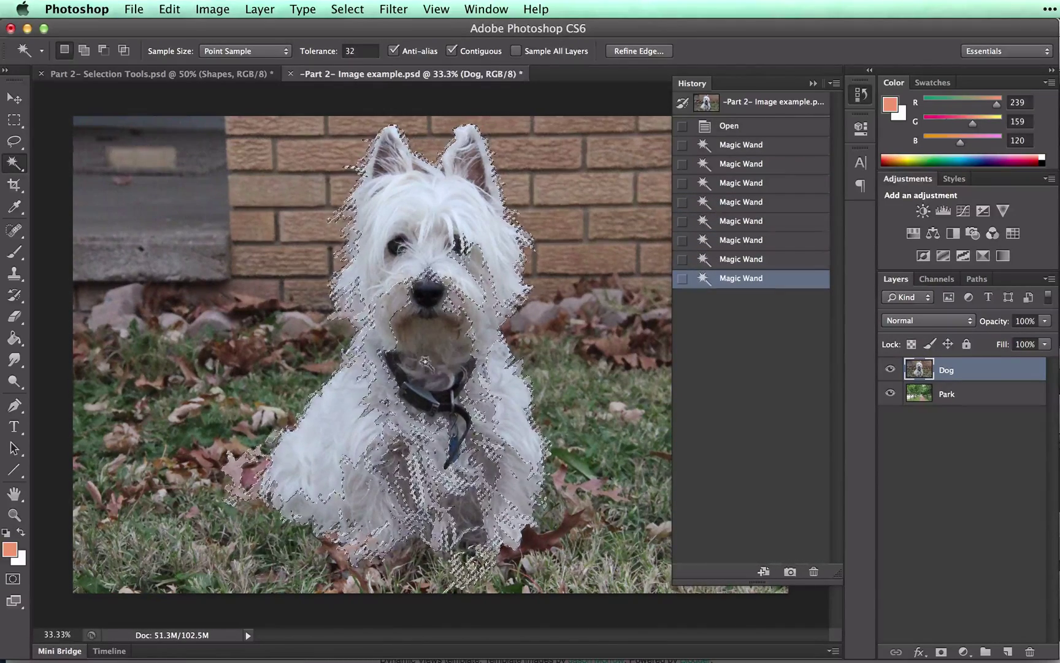
left_click(421, 351)
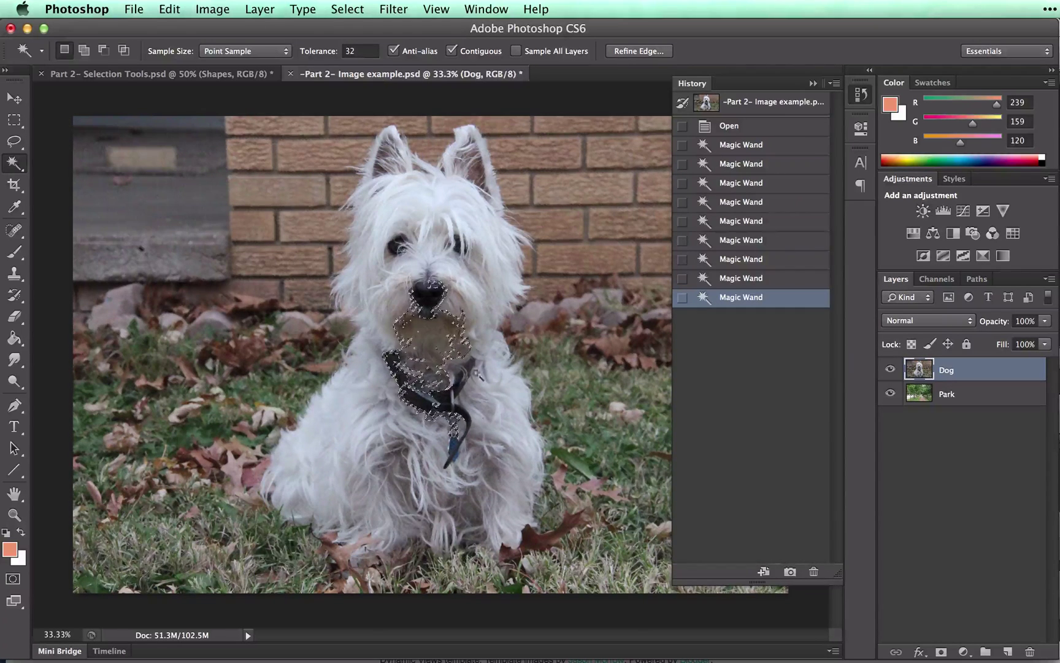
Shift-add the dog's head, ears, nose and muzzle to the selection
key("shift")
left_click(412, 223, "shift")
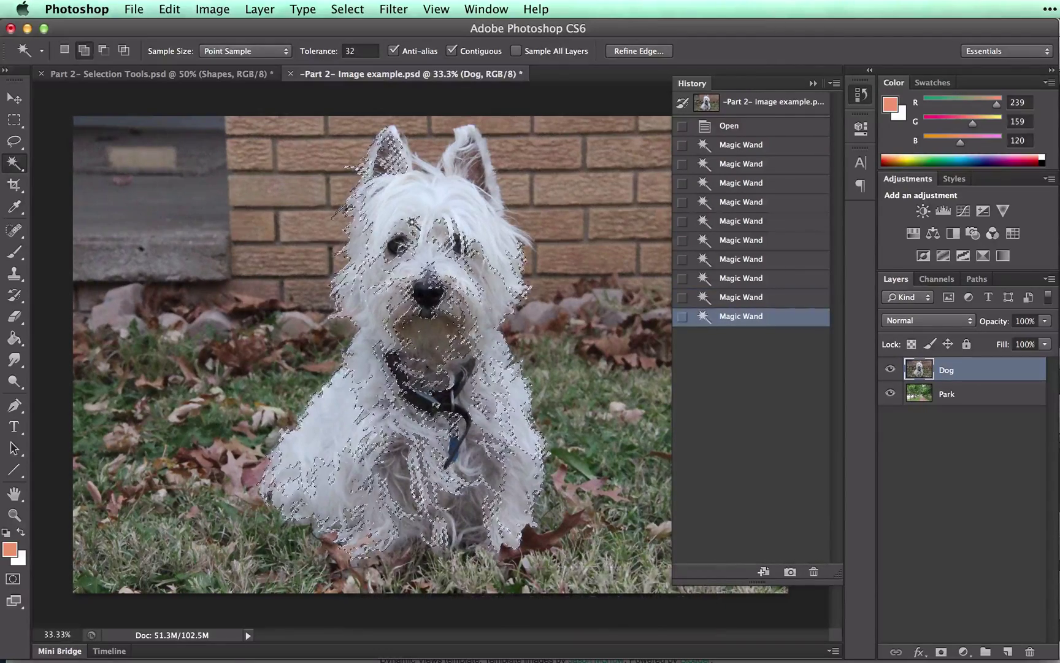
left_click(440, 209, "shift")
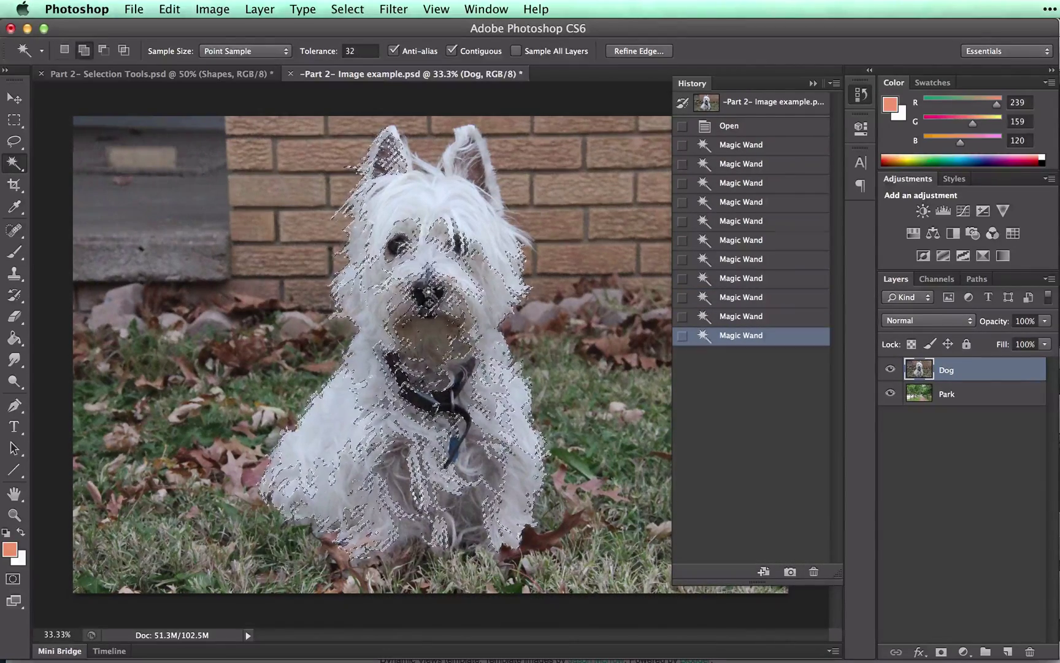
left_click(432, 203, "shift")
left_click(417, 194, "shift")
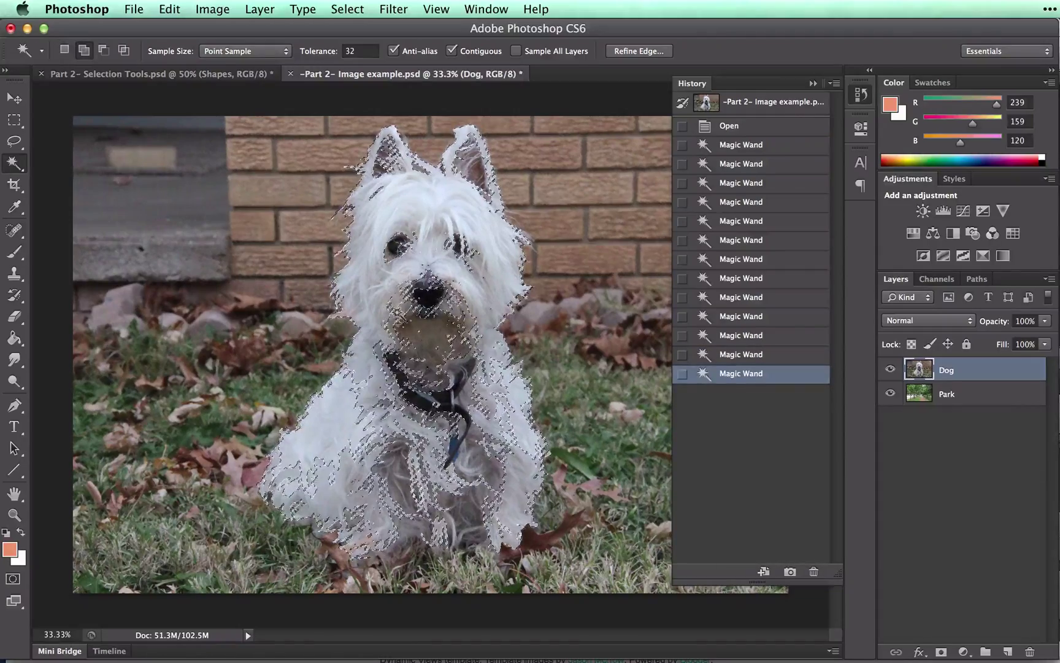
left_click(430, 310, "shift")
left_click(410, 320, "shift")
left_click(422, 293, "shift")
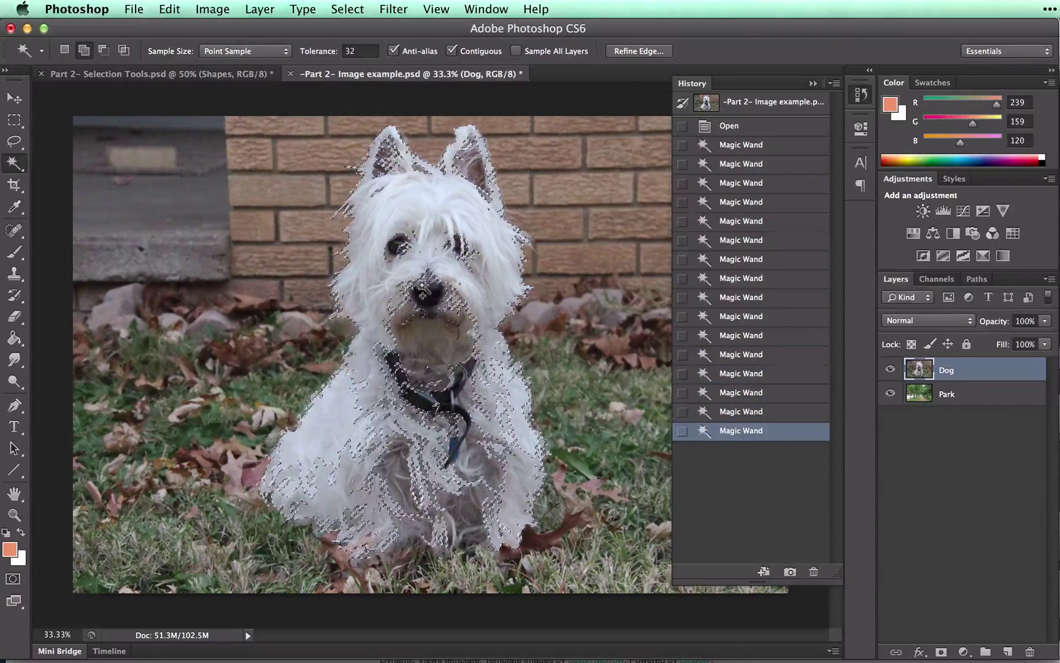
Add the dog's chest, body and the area around the collar
left_click(374, 444, "shift")
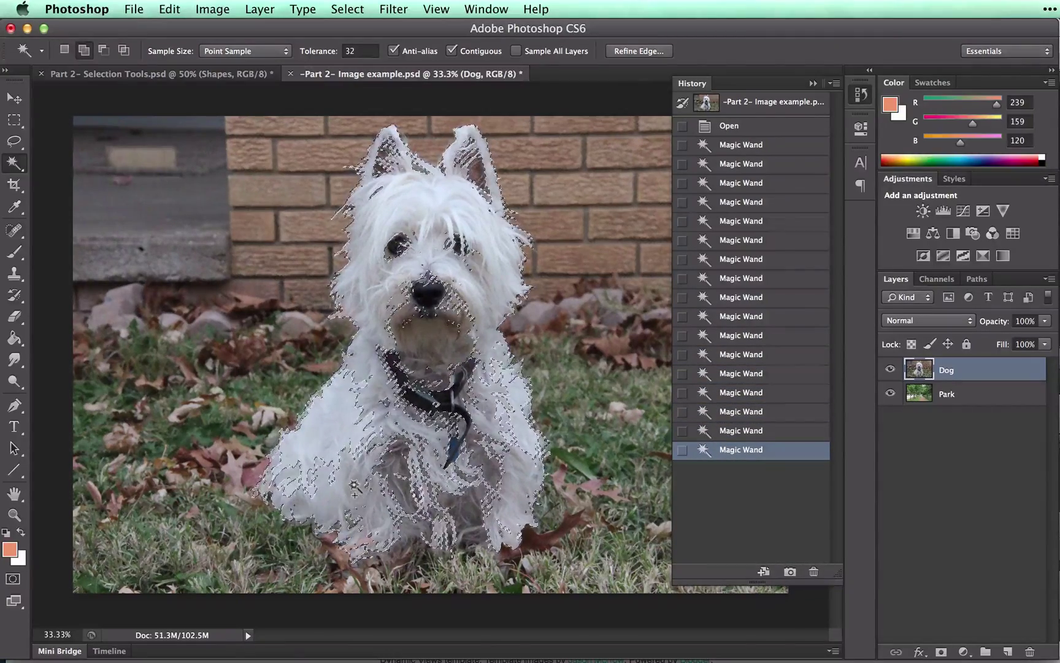
left_click(327, 433, "shift")
left_click(413, 470, "shift")
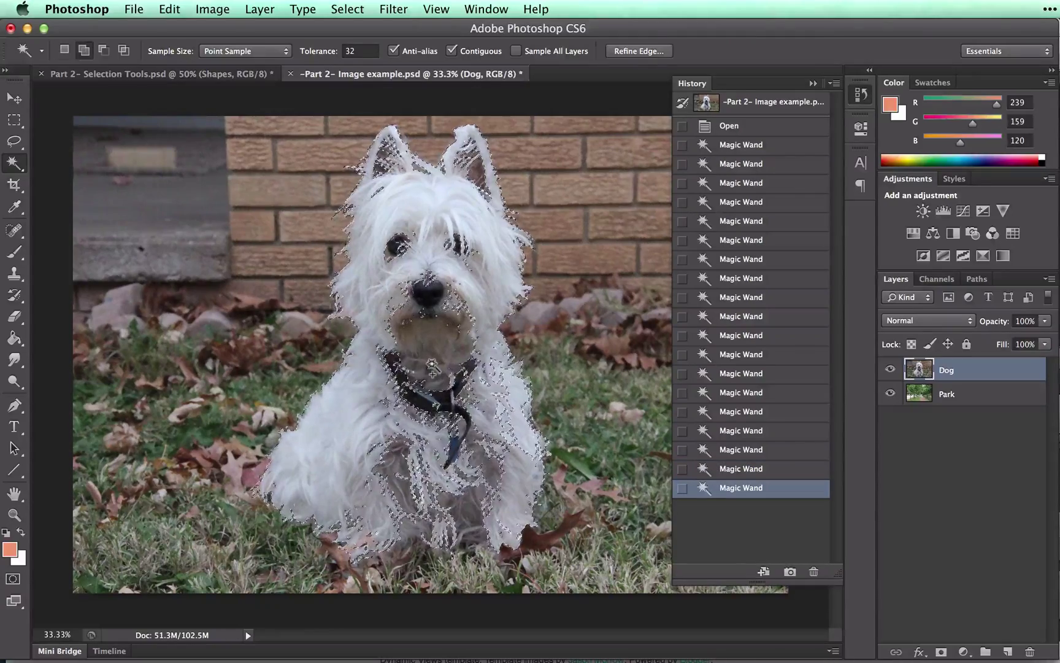
left_click(400, 390, "shift")
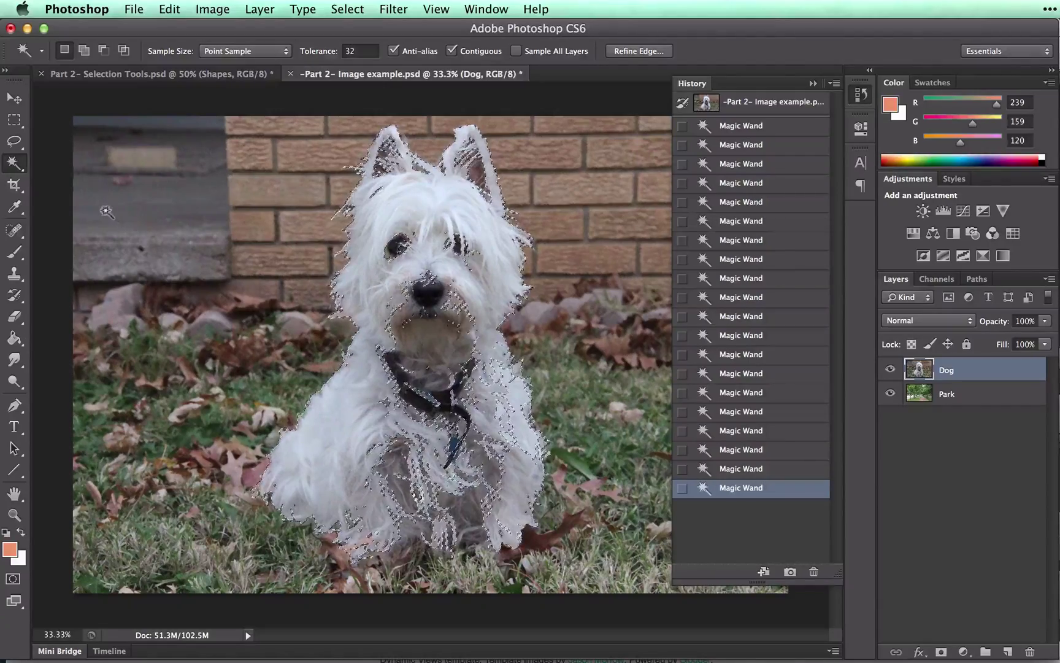
Switch to the Quick Selection Tool and extend the selection over the collar and chest
left_click(12, 163)
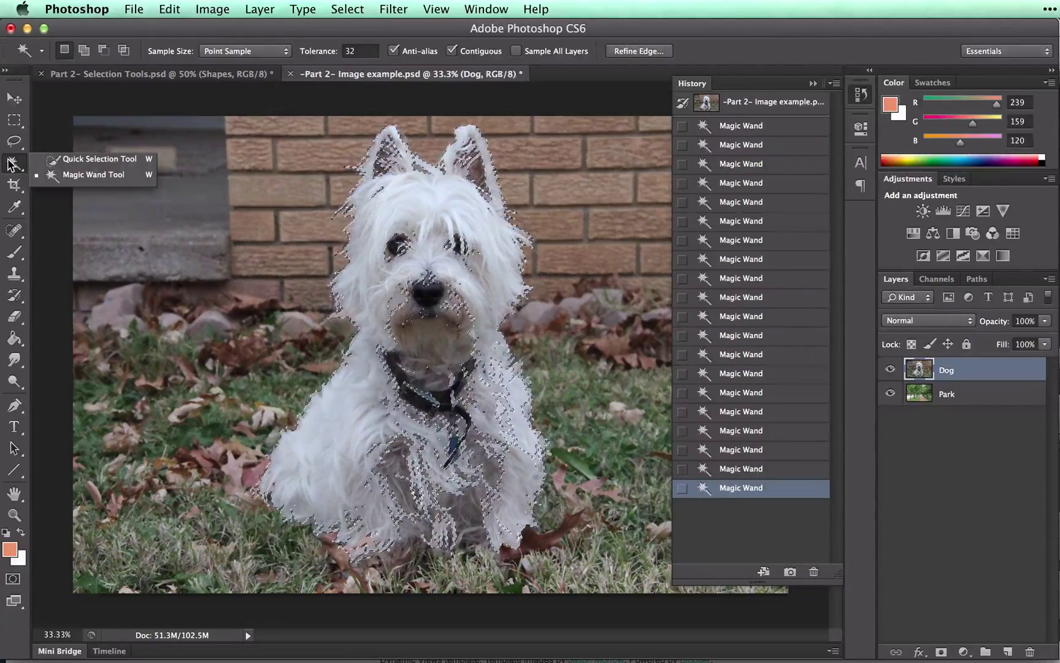
left_click(99, 159)
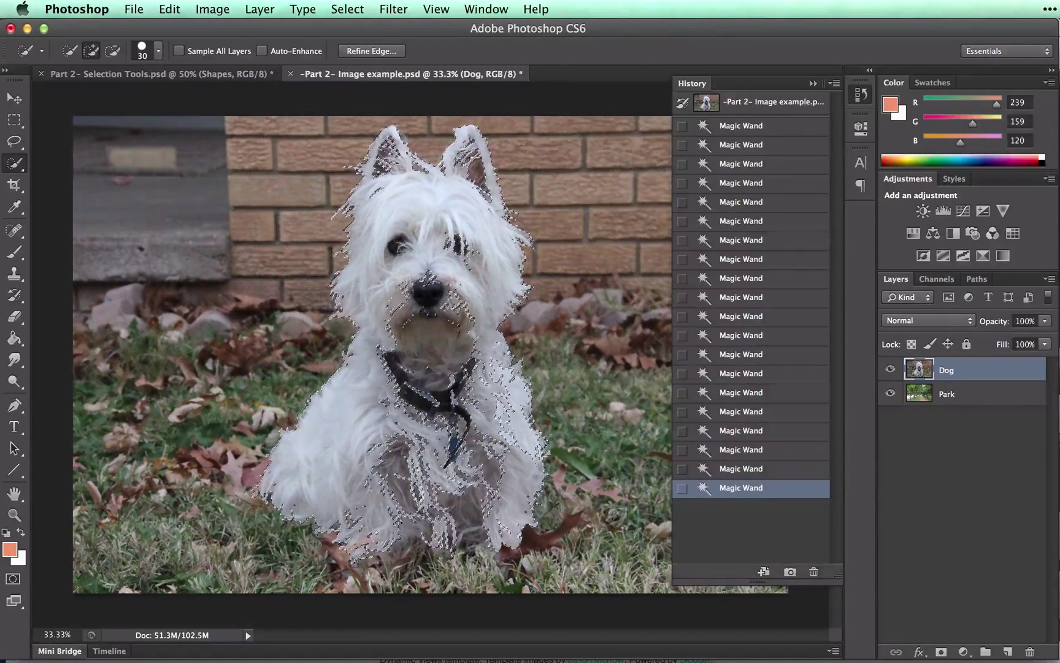
left_click(417, 483)
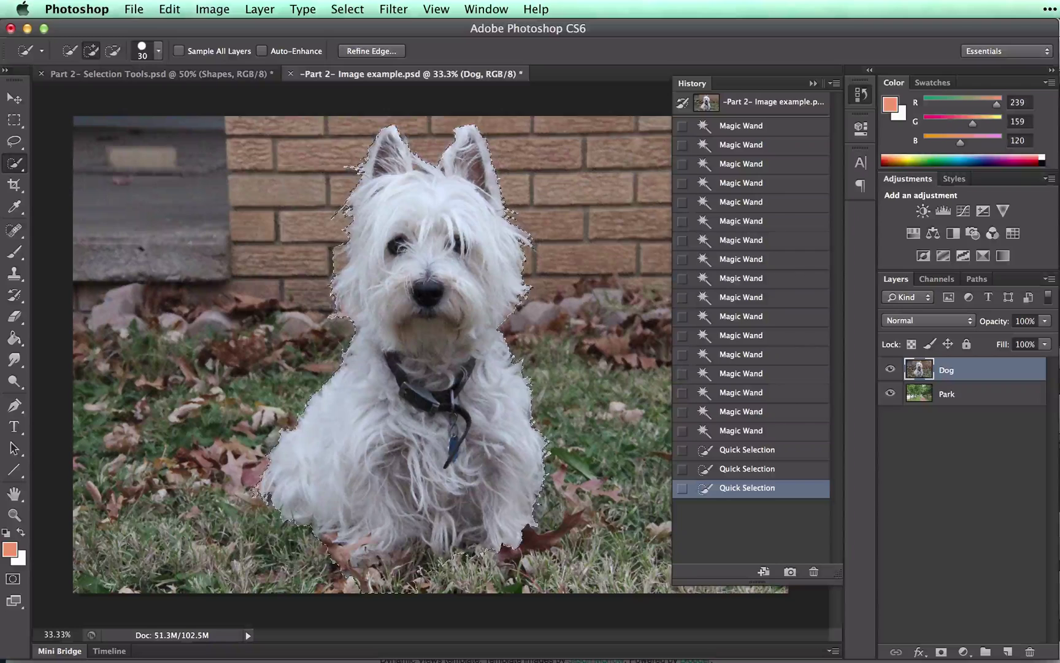
Refine the selection around the ears, Alt-subtracting stray area near the left ear
left_click(478, 194)
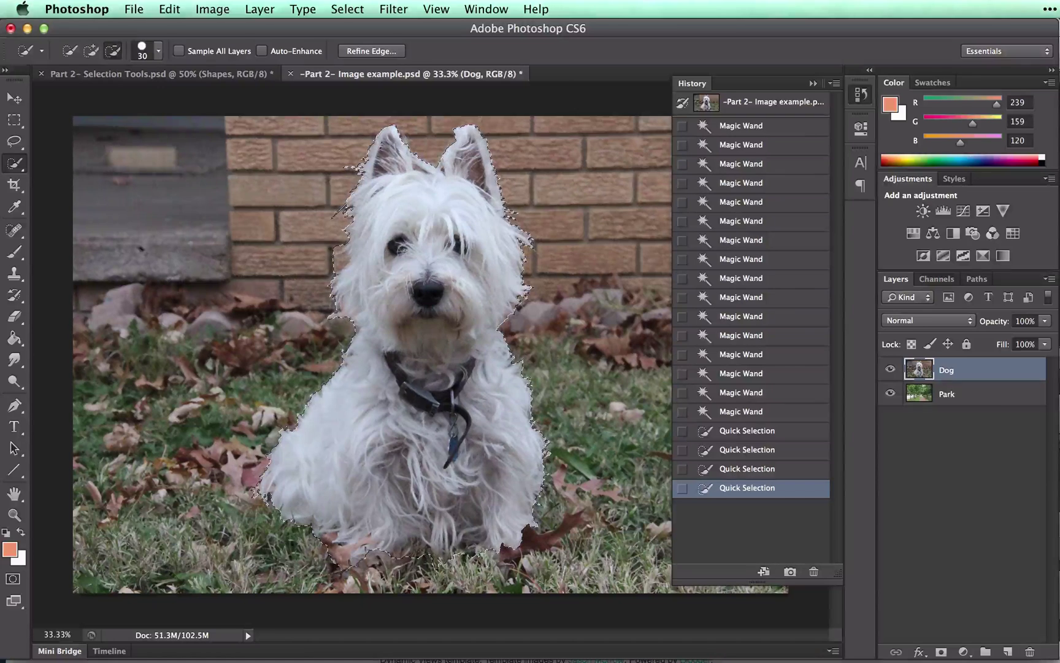
left_click(343, 196, "alt")
key("alt")
left_click(345, 203, "alt")
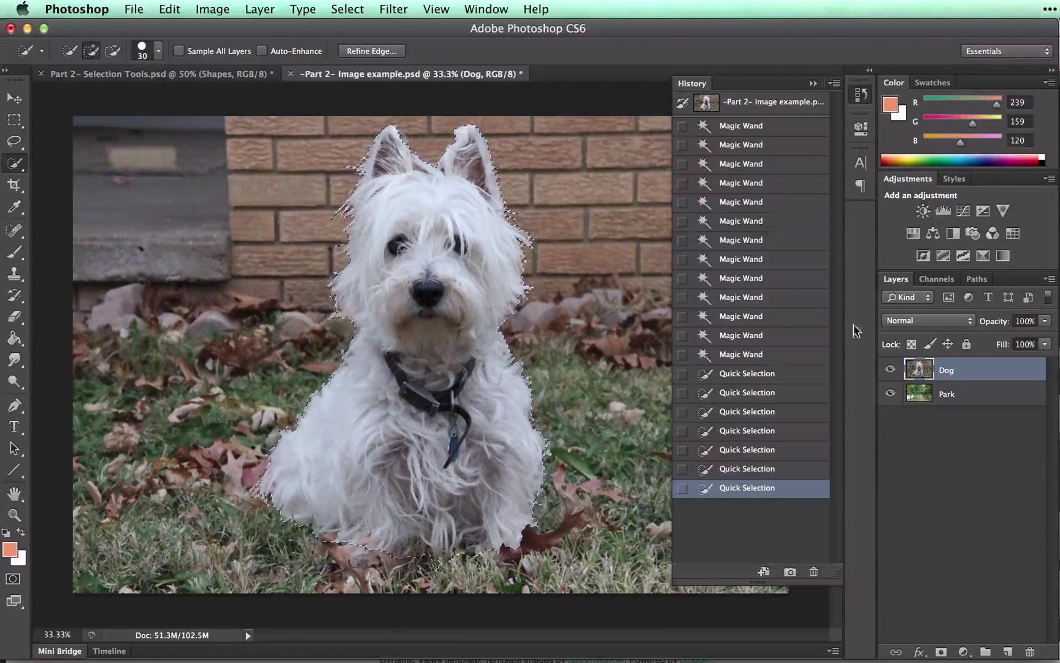
Invert the selection, delete the background around the dog, and deselect
left_click(347, 8)
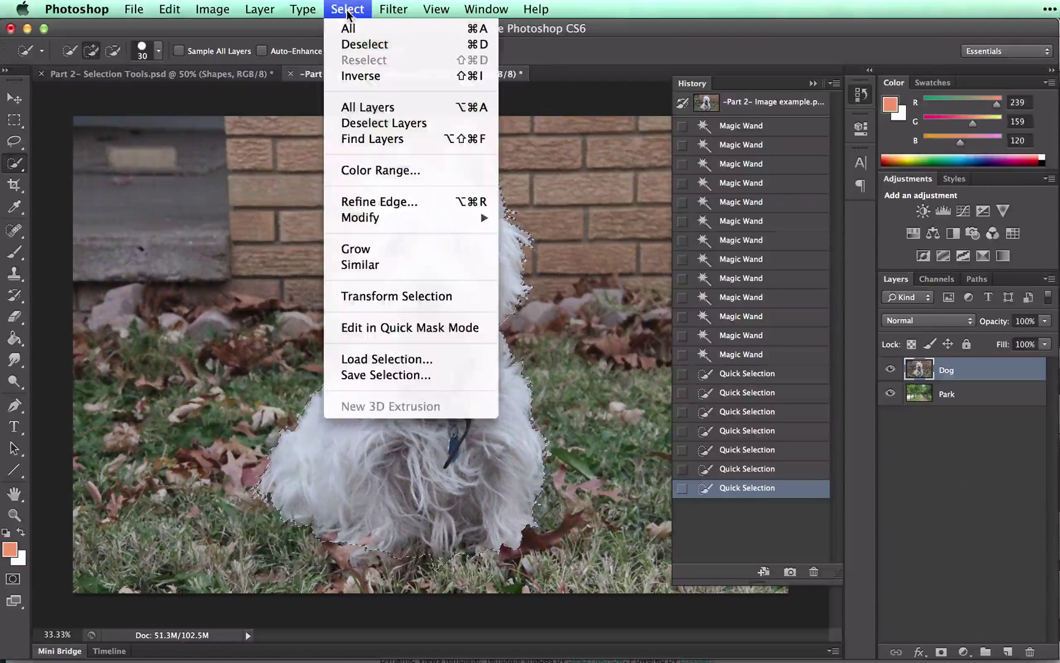
left_click(361, 76)
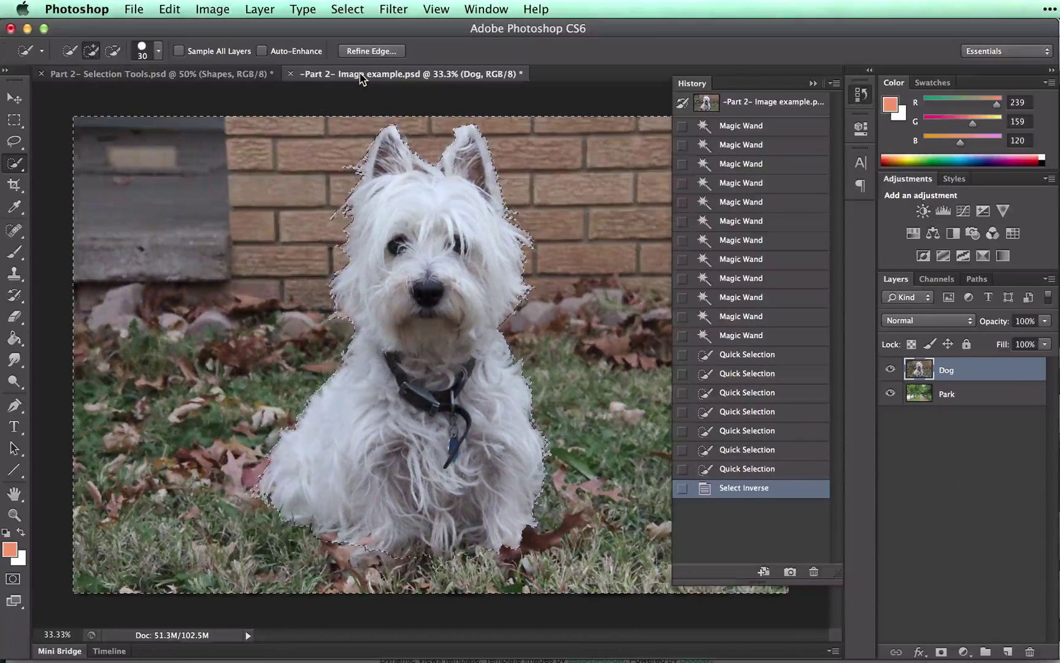
key("Delete")
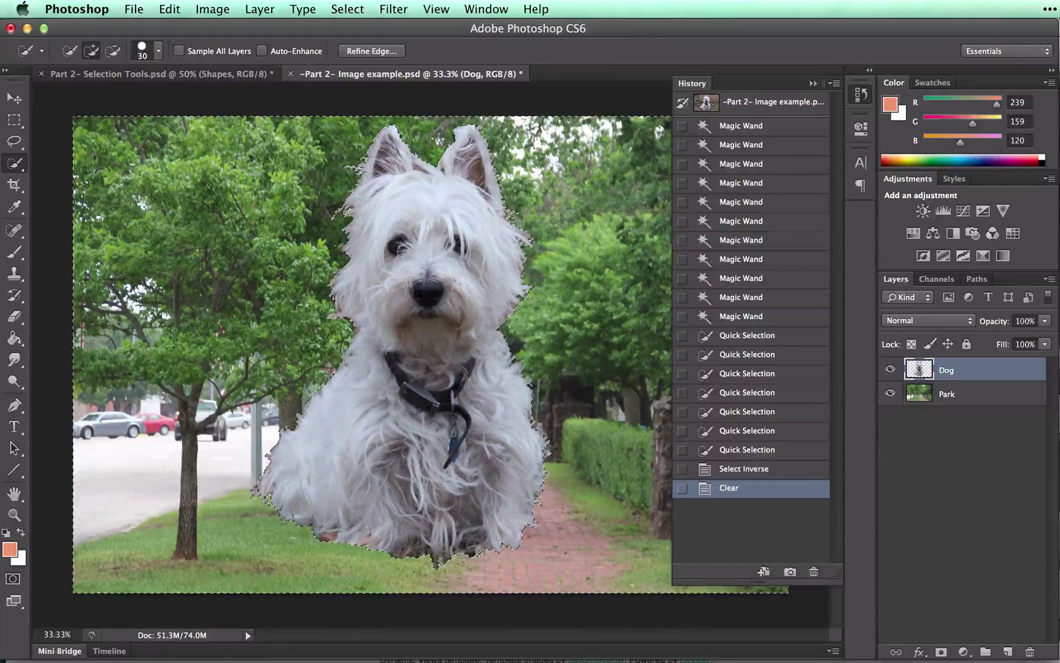
key("super+d")
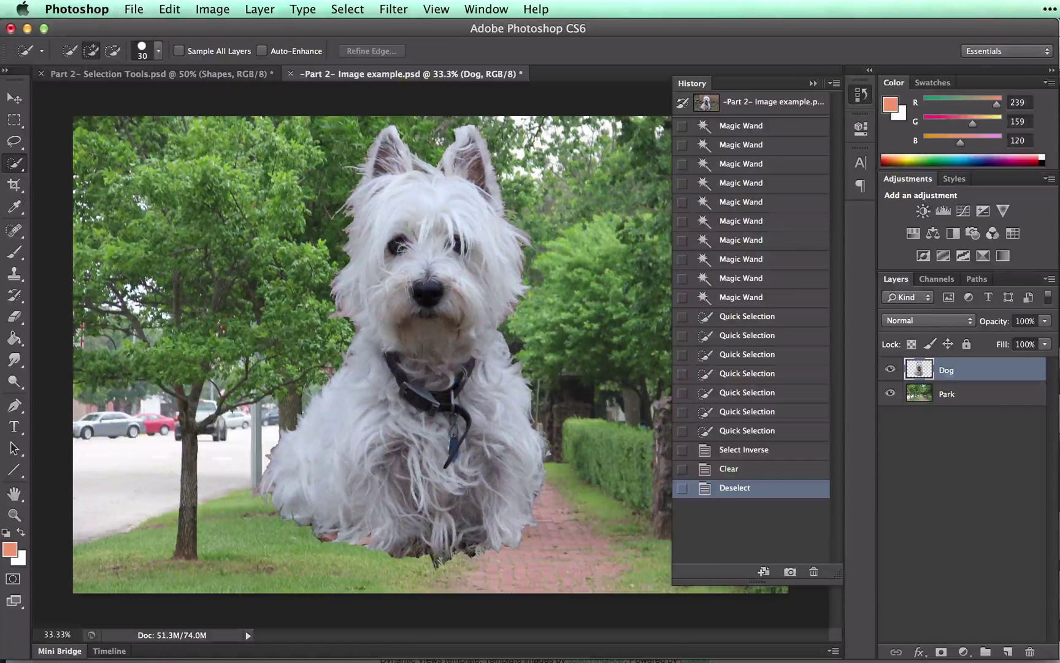
Scale the dog to about 35%, place it on the brick path, then return to Selection Tools.psd
key("super+t")
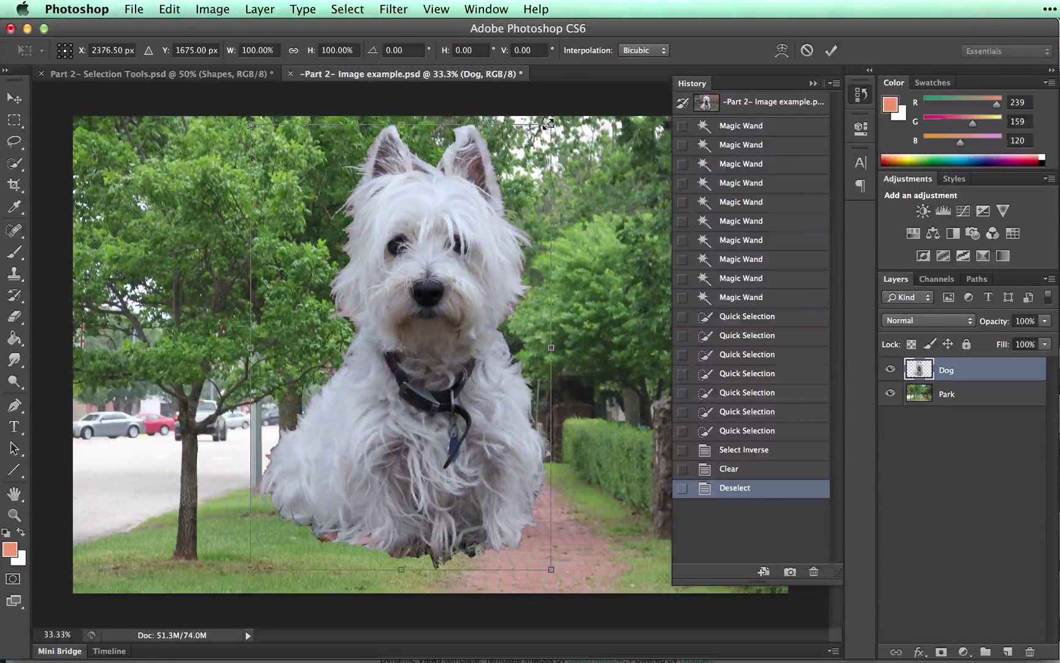
left_click_drag(549, 123, 357, 412)
mouse_move(305, 511)
left_mouse_down()
mouse_move(235, 532)
mouse_move(202, 586)
mouse_move(121, 594)
mouse_move(463, 454)
mouse_move(517, 420)
mouse_move(500, 431)
left_mouse_up()
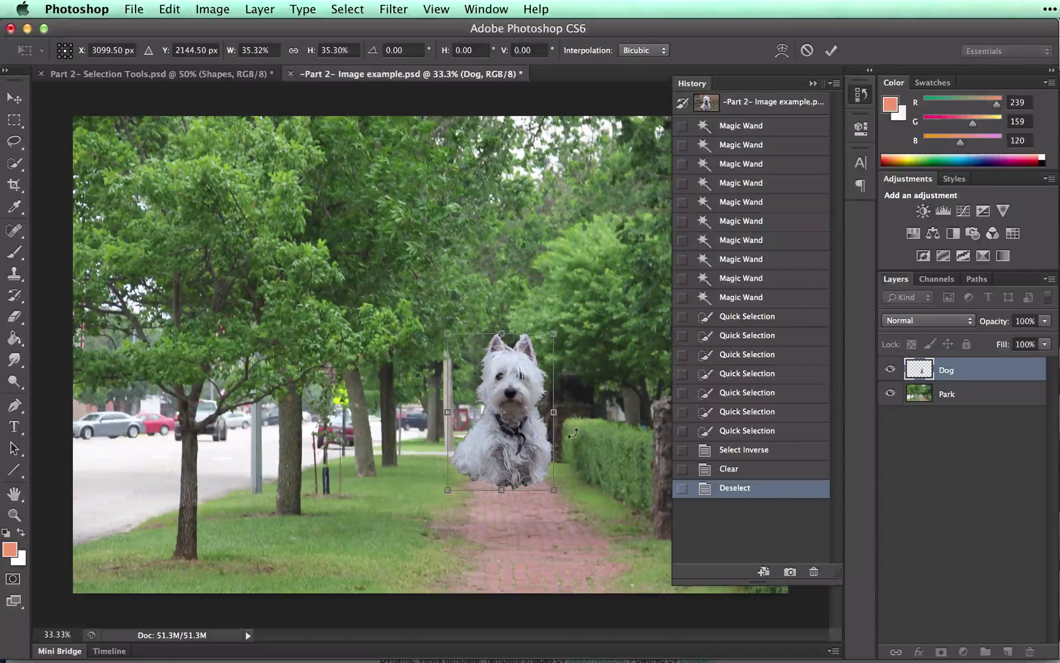
key("w")
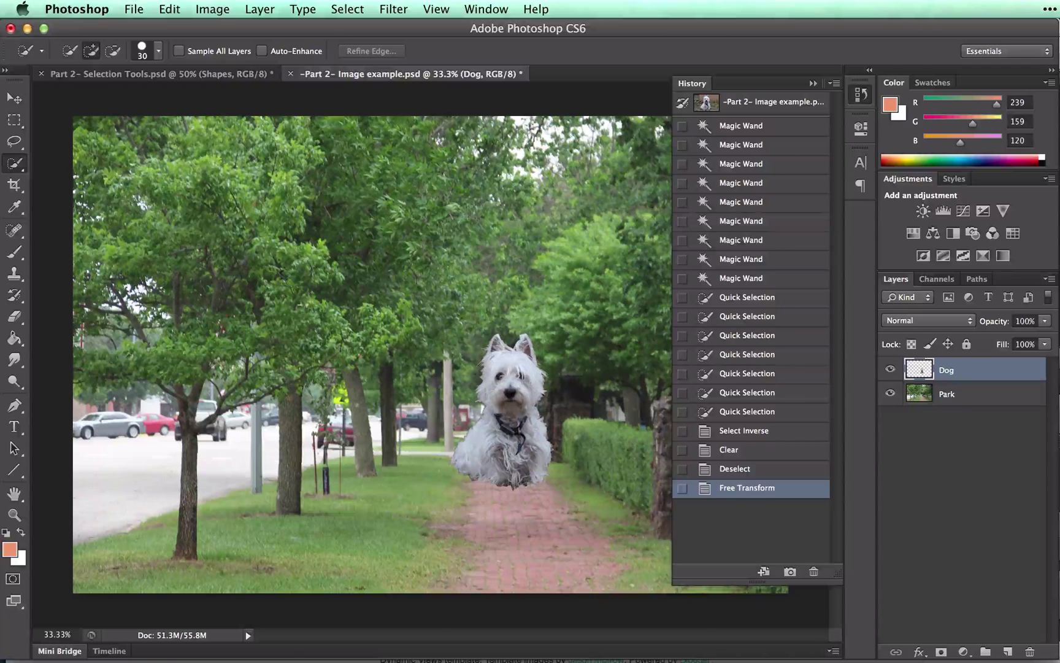
left_click(208, 75)
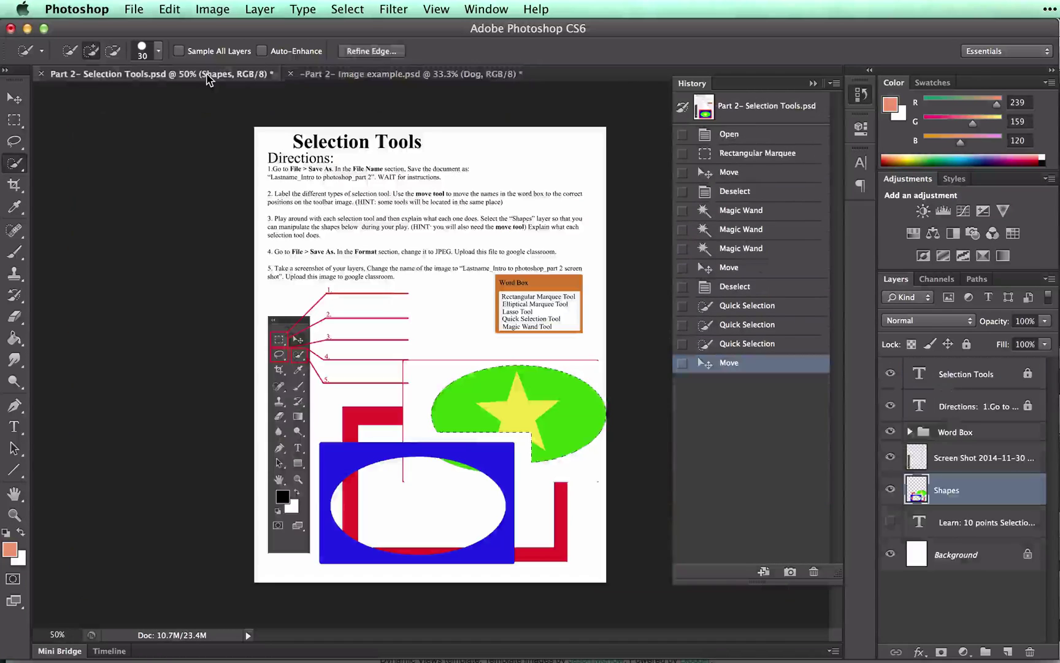